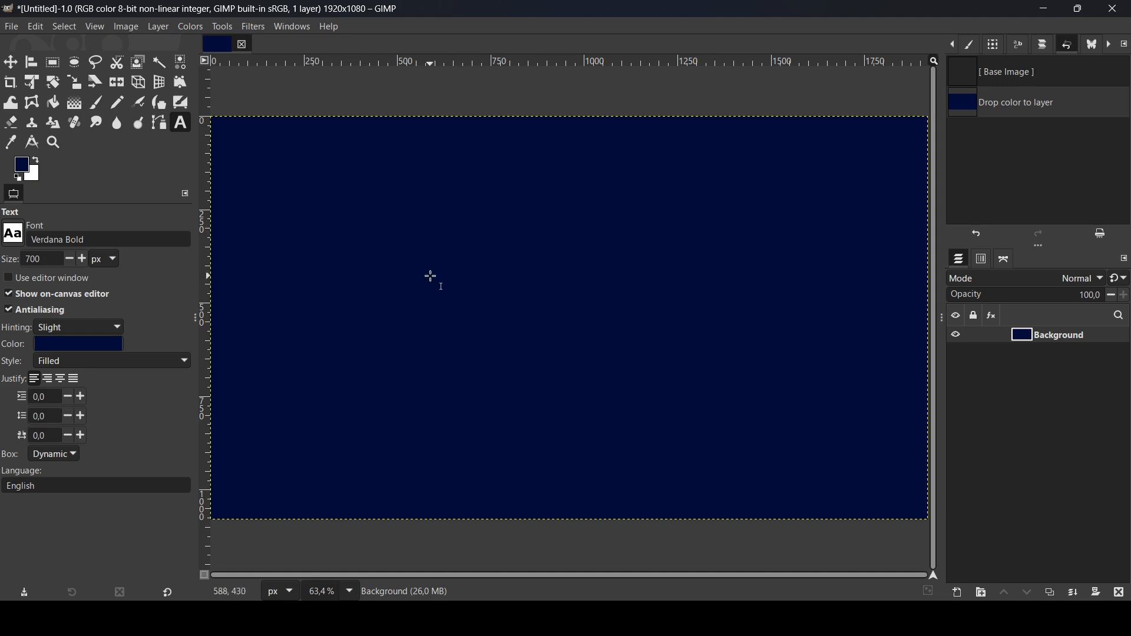
Step: Add a text layer reading 'a' in the navy foreground colour and move it toward the canvas centre
{"action": "left_click", "coordinate": [18, 161]}
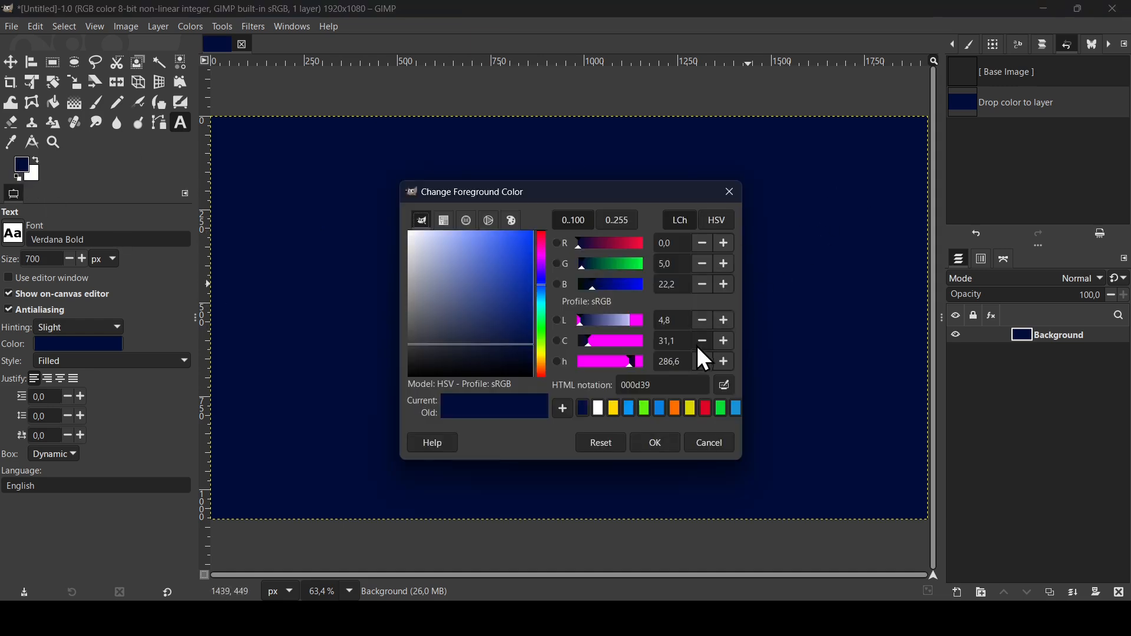
{"action": "left_click", "coordinate": [655, 443]}
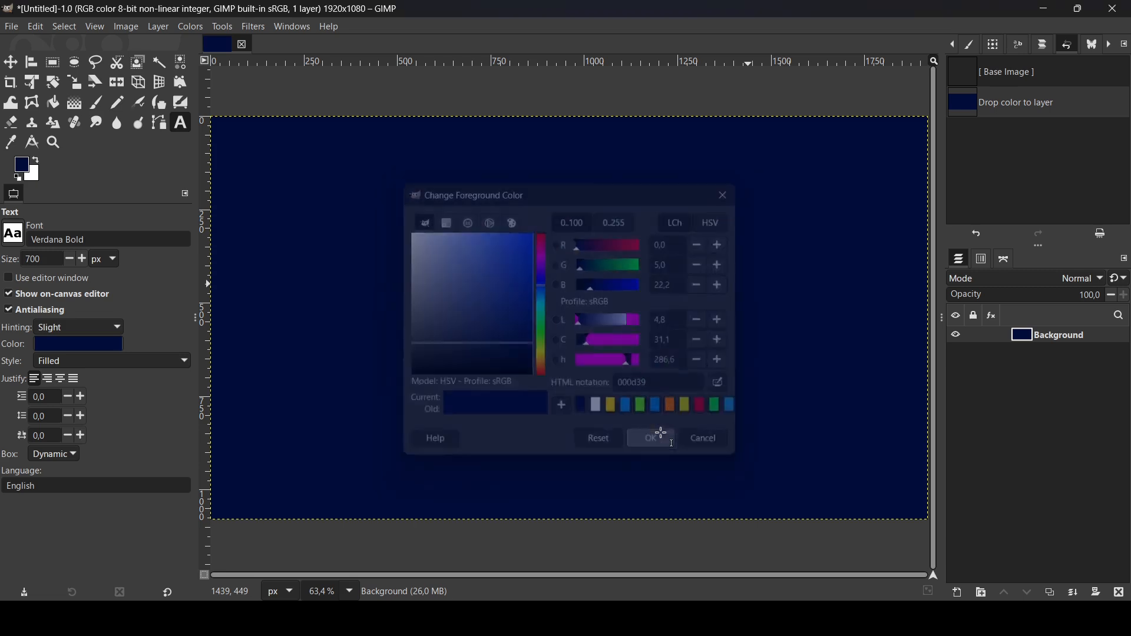
{"action": "left_click", "coordinate": [655, 429]}
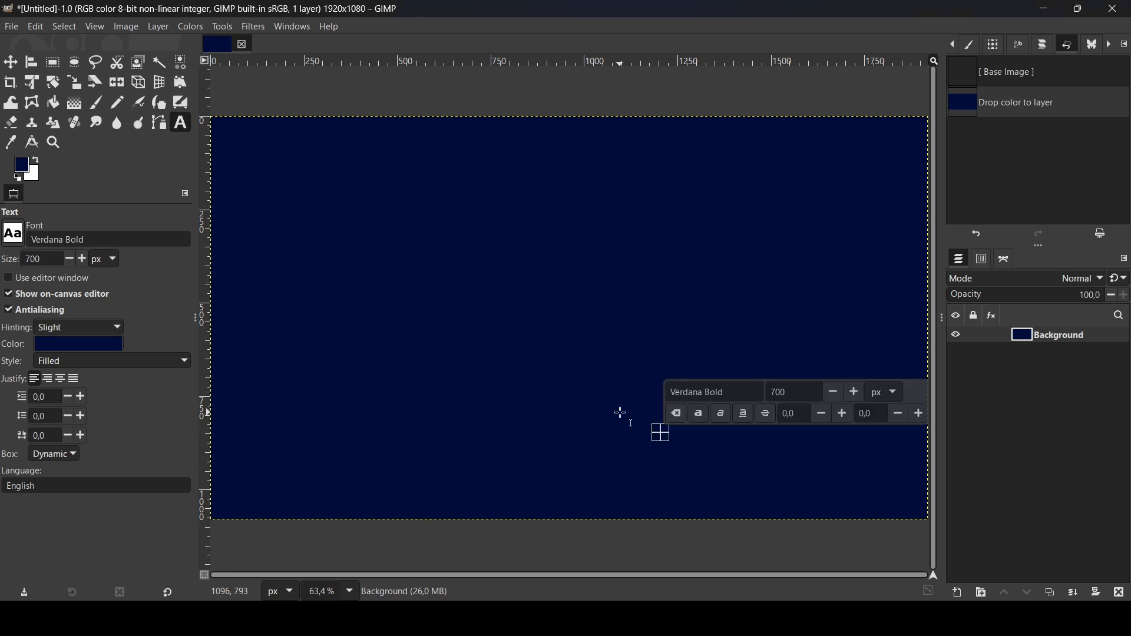
{"action": "type", "text": "a"}
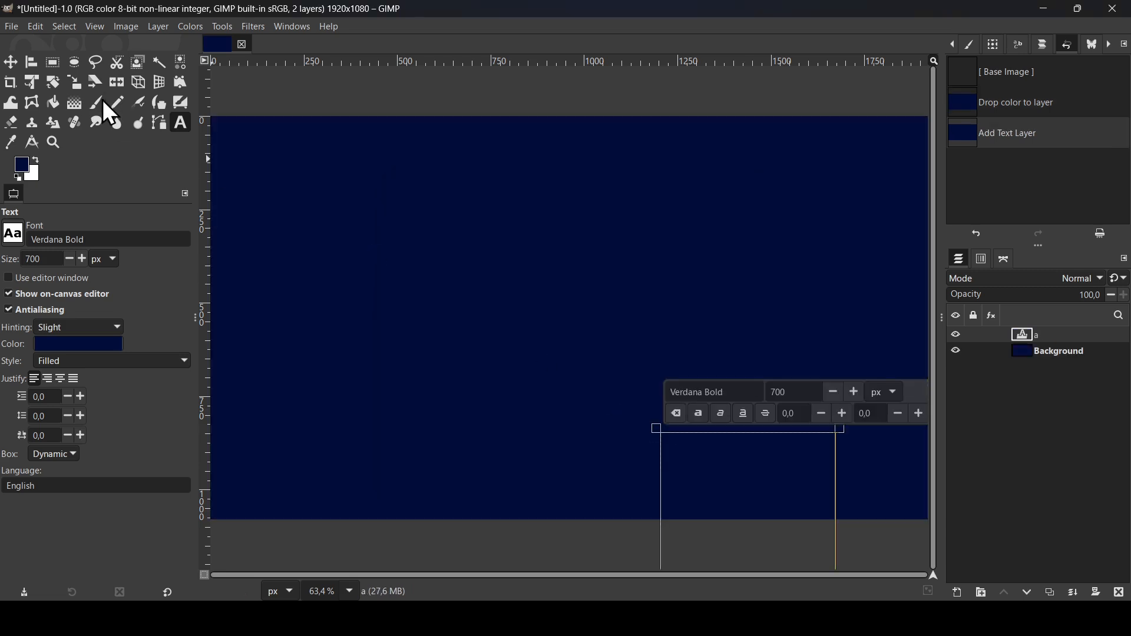
{"action": "left_click", "coordinate": [18, 62]}
{"action": "left_click_drag", "start_coordinate": [727, 487], "coordinate": [556, 222]}
Step: Open the Long Shadow filter on the text and set the shadow colour to yellow ffd800
{"action": "left_click", "coordinate": [259, 26]}
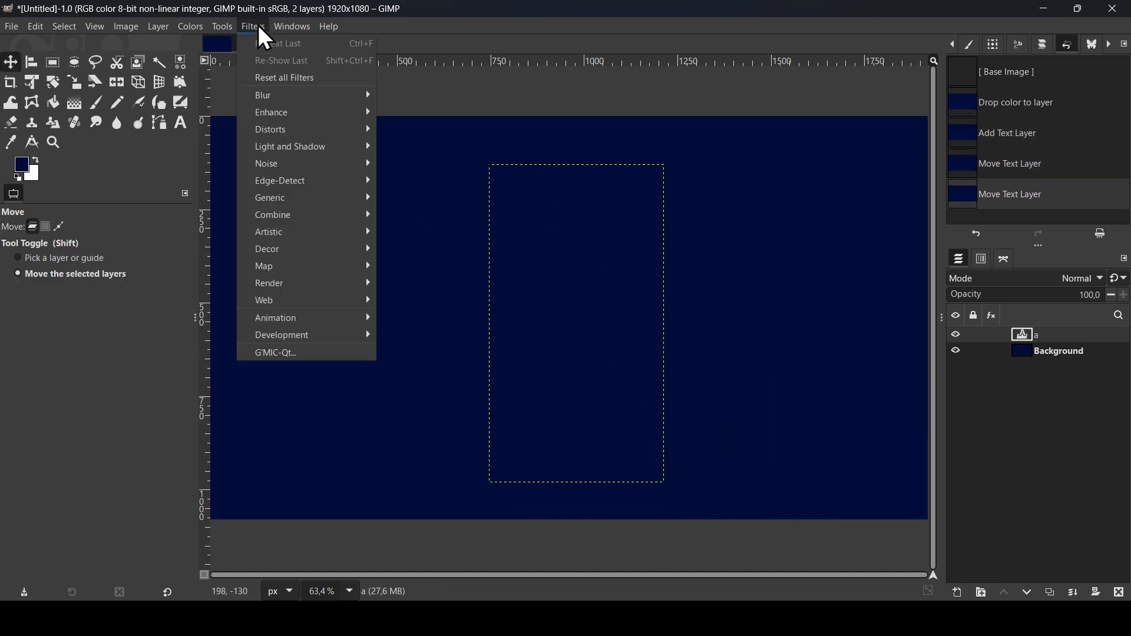
{"action": "mouse_move", "coordinate": [291, 148]}
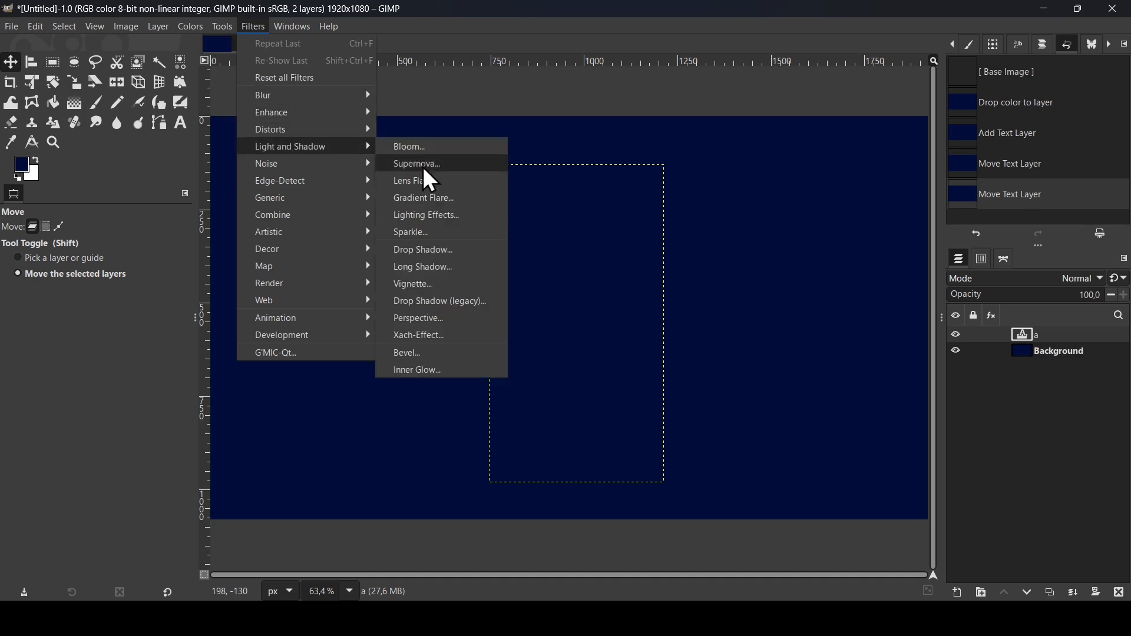
{"action": "left_click", "coordinate": [430, 266]}
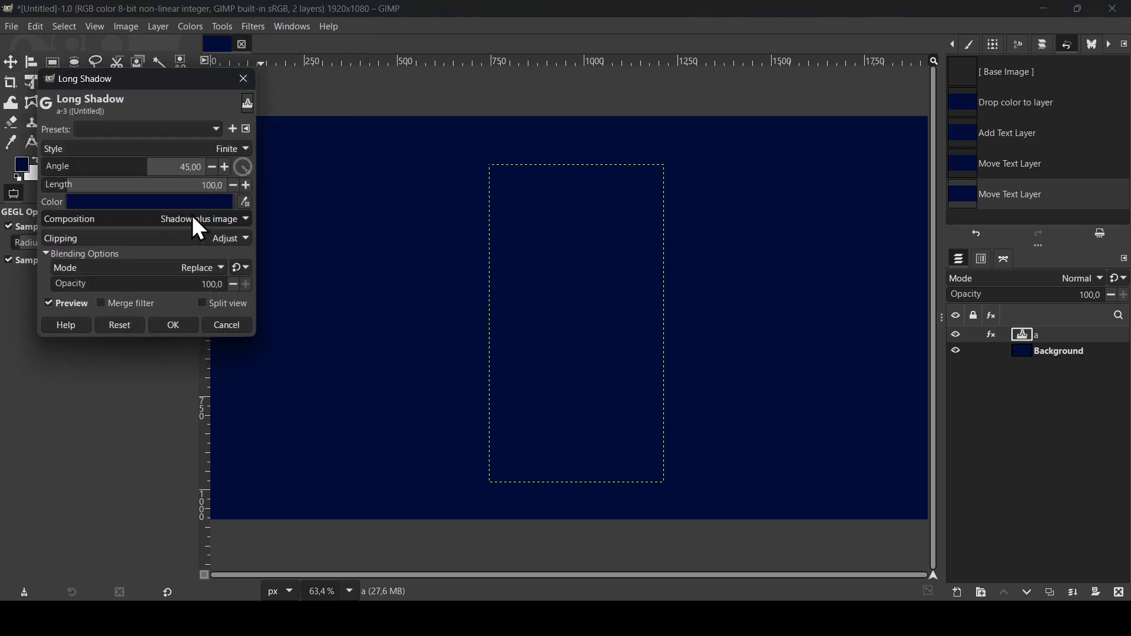
{"action": "left_click", "coordinate": [195, 202]}
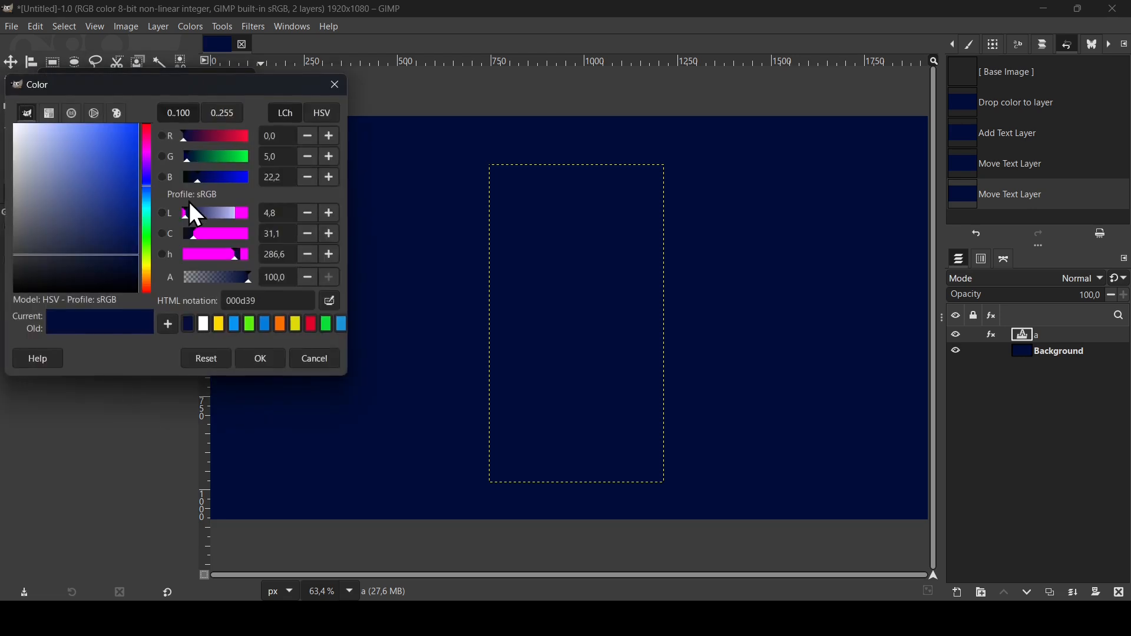
{"action": "left_click", "coordinate": [220, 322]}
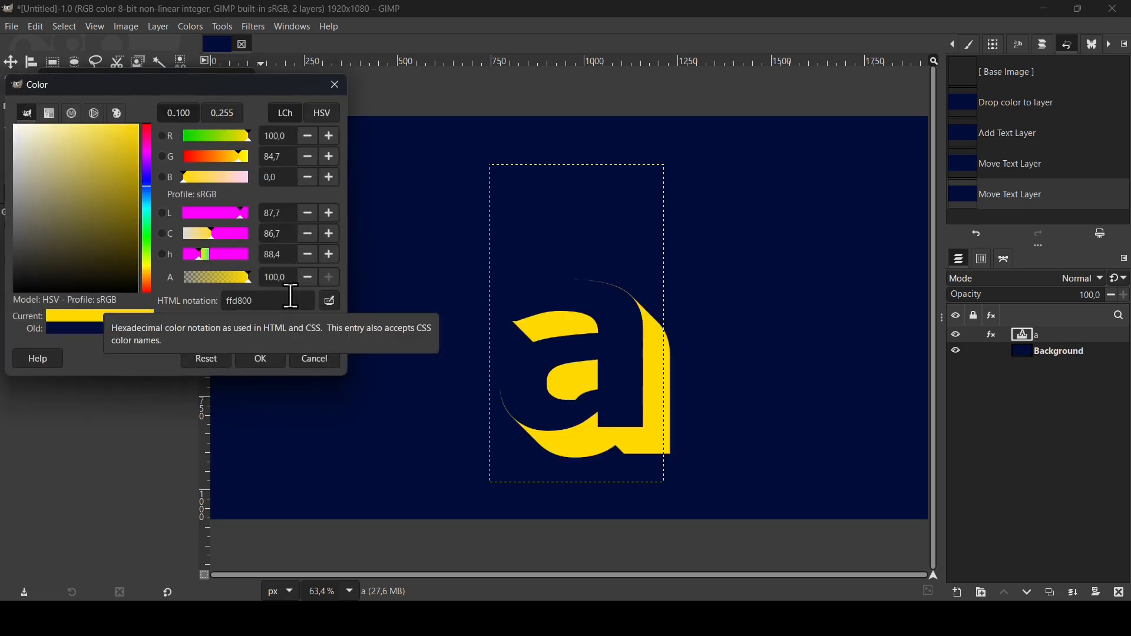
{"action": "left_click", "coordinate": [275, 353]}
Step: Set the Long Shadow angle to about -151.47 and length to 10, then apply the filter
{"action": "left_click_drag", "start_coordinate": [126, 174], "coordinate": [61, 181]}
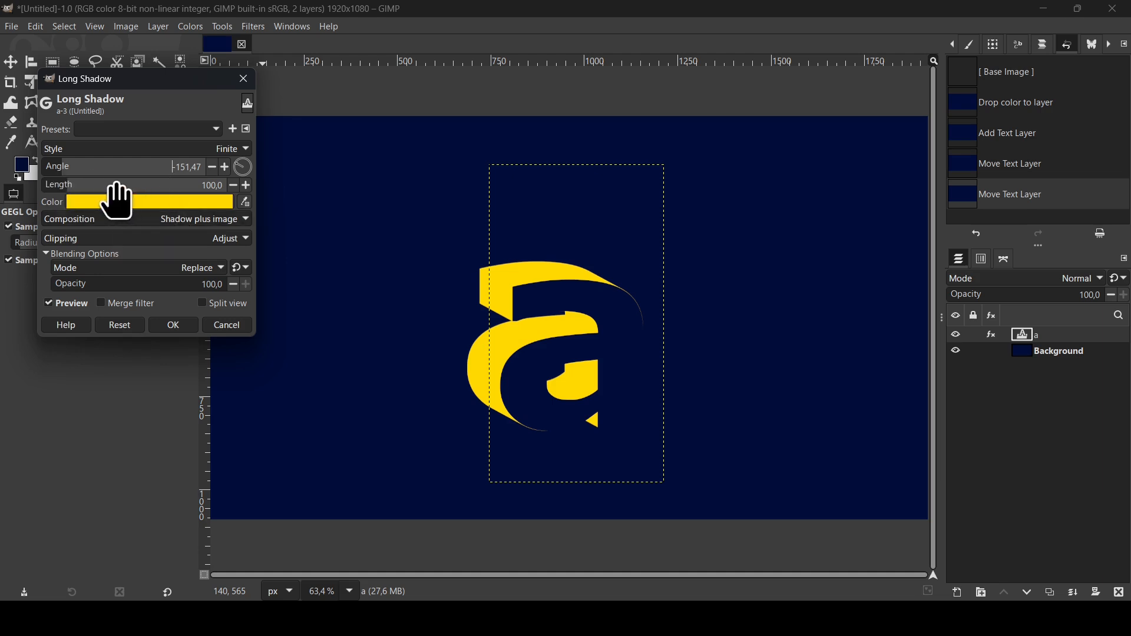
{"action": "left_click_drag", "start_coordinate": [115, 186], "coordinate": [50, 196]}
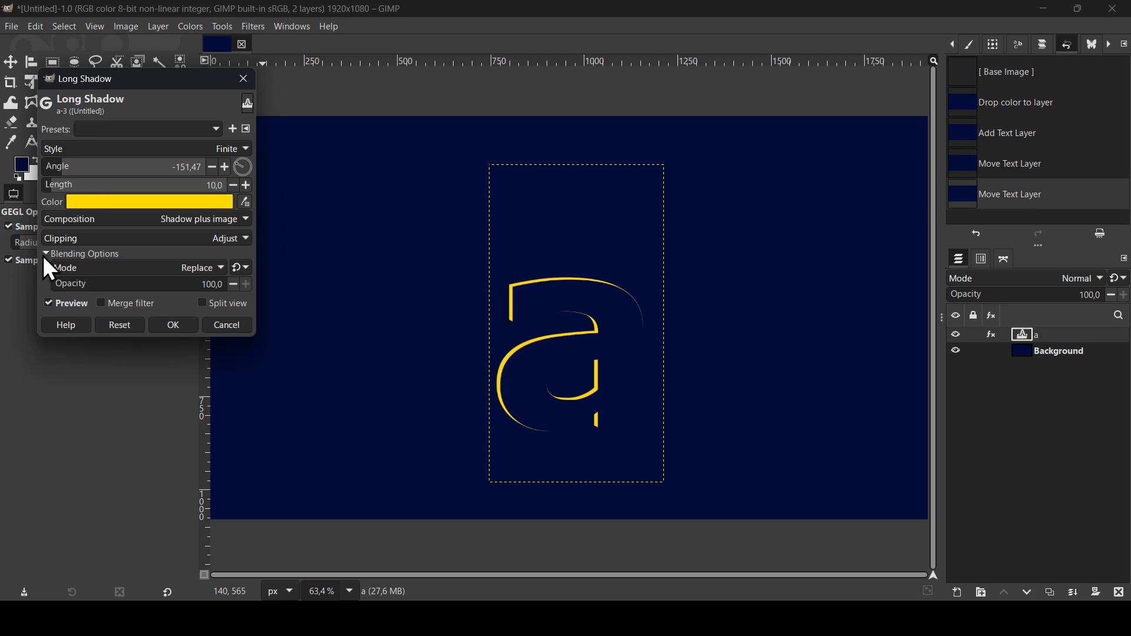
{"action": "left_click", "coordinate": [185, 327]}
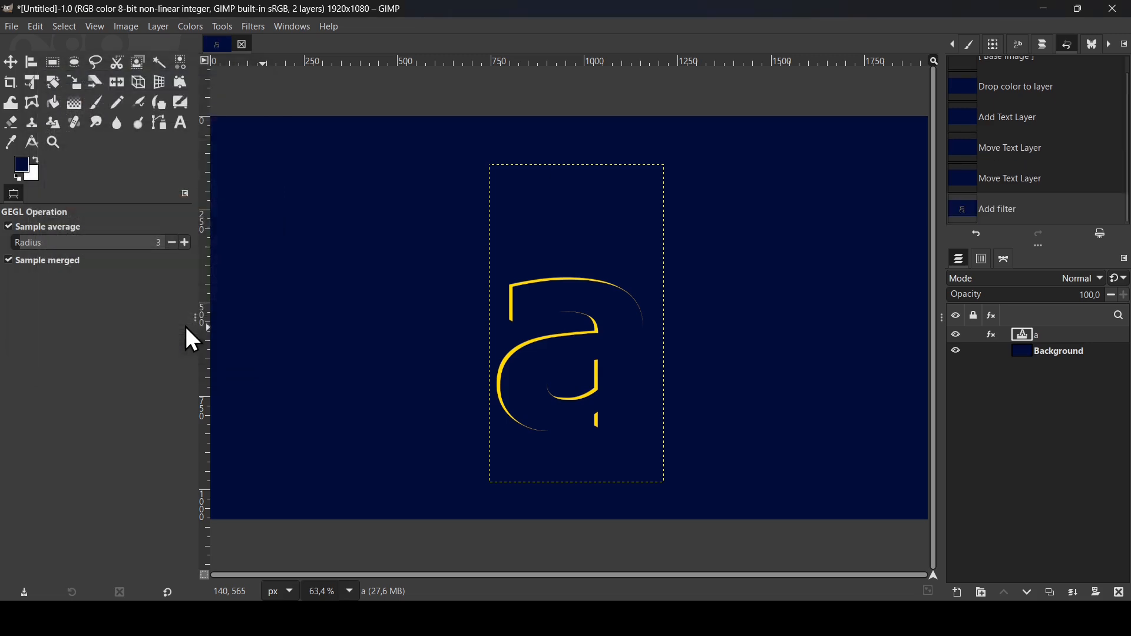
Step: Open the Recursive Transform filter on the text layer and enable Paste below
{"action": "left_click", "coordinate": [256, 27]}
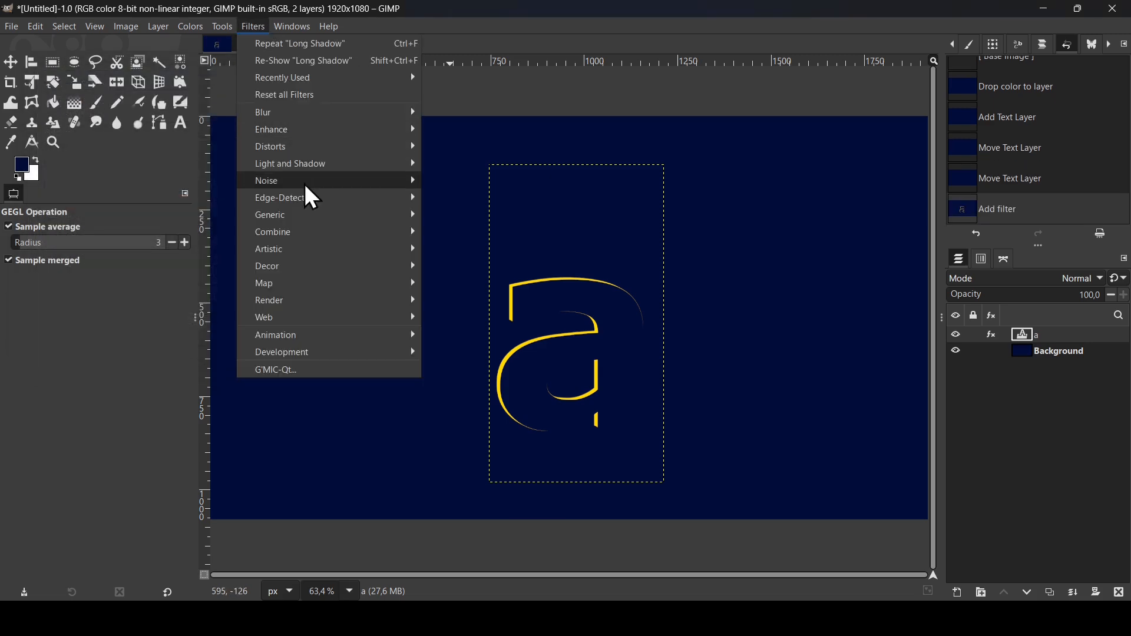
{"action": "mouse_move", "coordinate": [306, 286]}
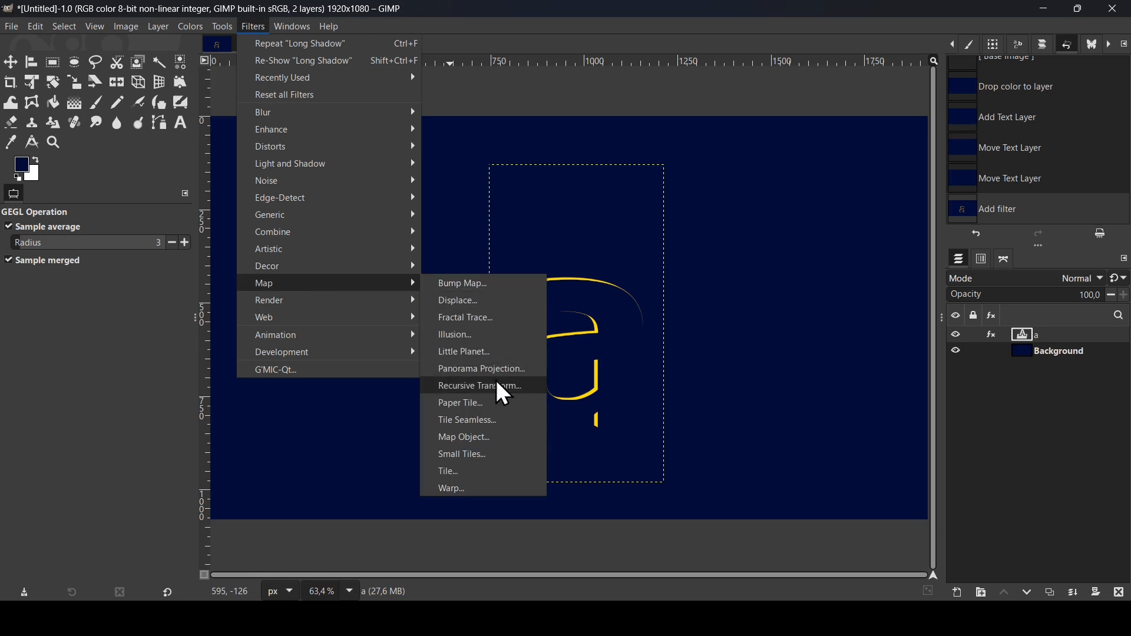
{"action": "left_click", "coordinate": [483, 386]}
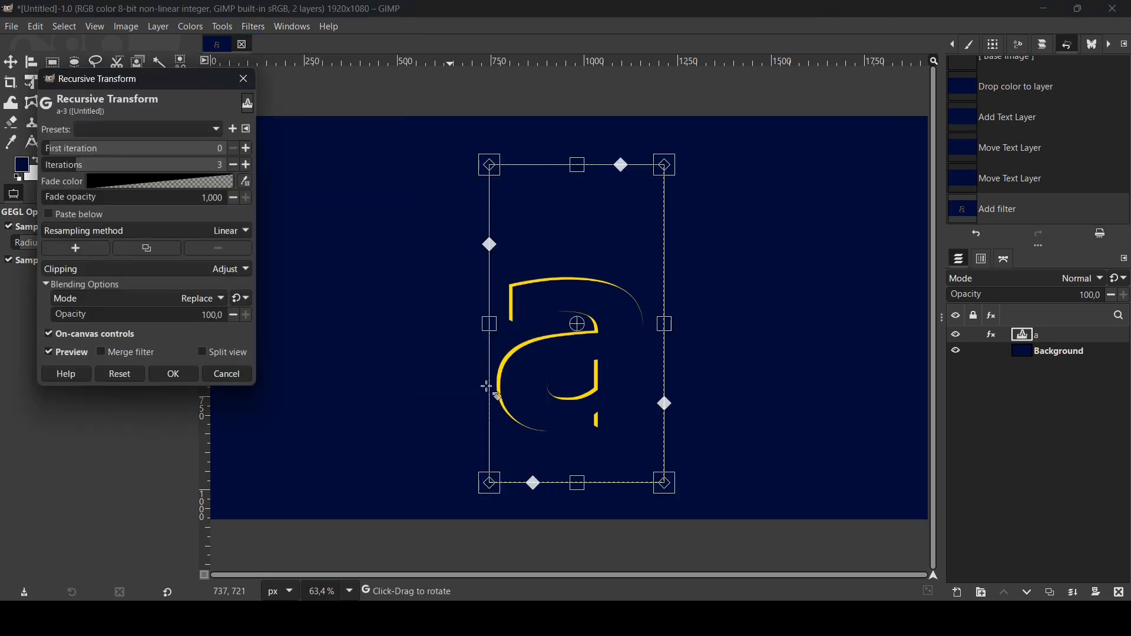
{"action": "left_click", "coordinate": [90, 216]}
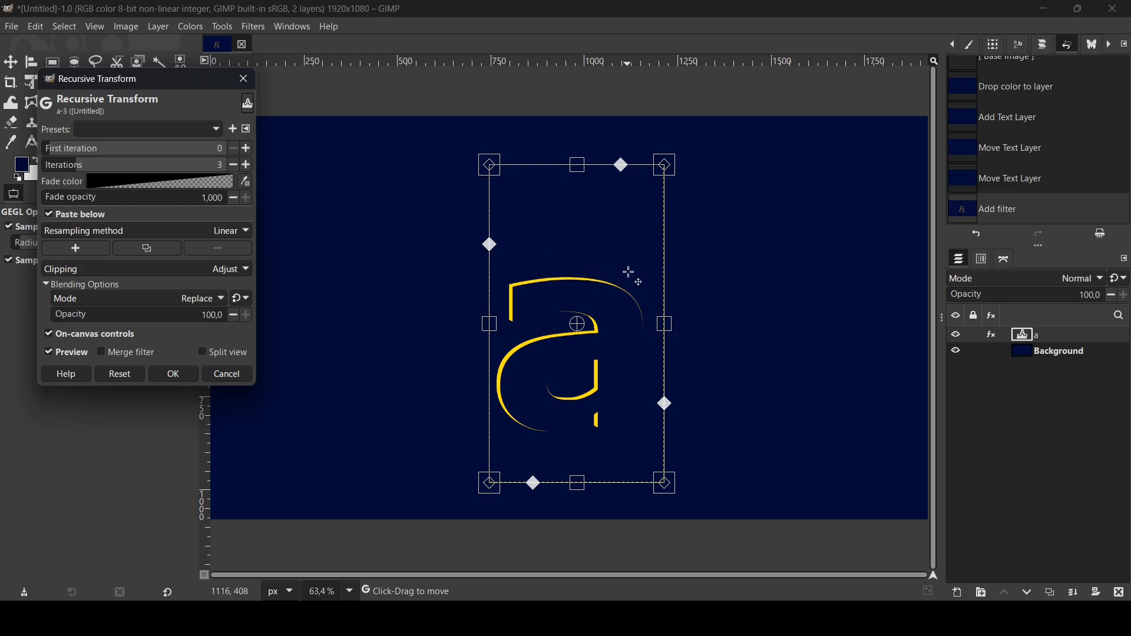
Step: Offset the recursive transform frame slightly, adjust the iteration count, and apply the filter
{"action": "left_click_drag", "start_coordinate": [626, 293], "coordinate": [625, 298]}
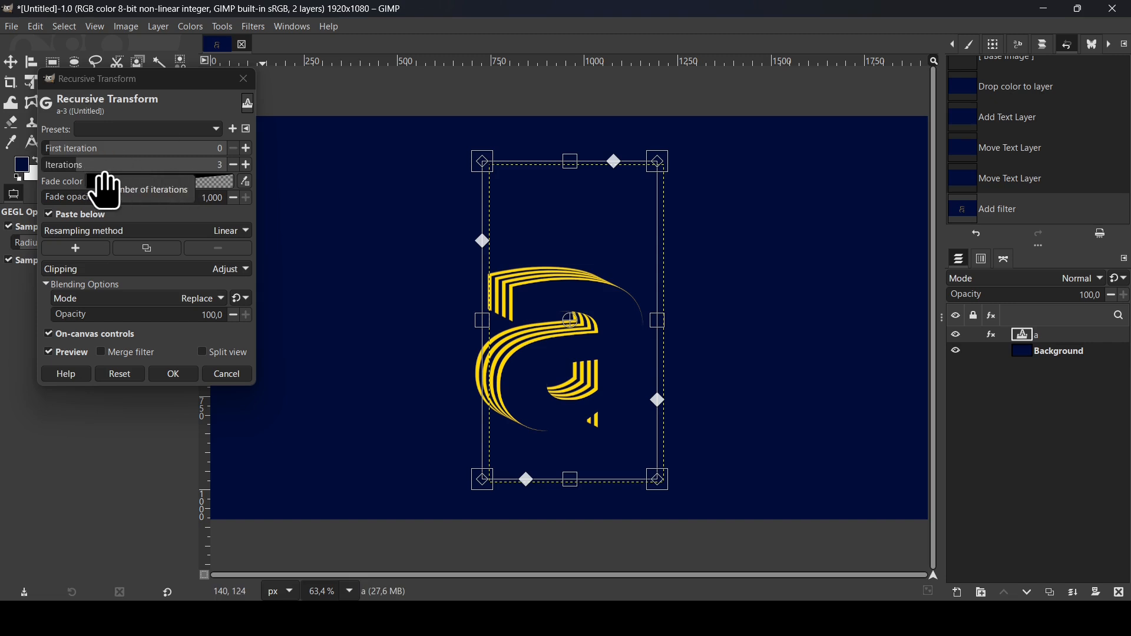
{"action": "mouse_move", "coordinate": [84, 172]}
{"action": "left_mouse_down"}
{"action": "mouse_move", "coordinate": [108, 171]}
{"action": "mouse_move", "coordinate": [84, 180]}
{"action": "left_mouse_up"}
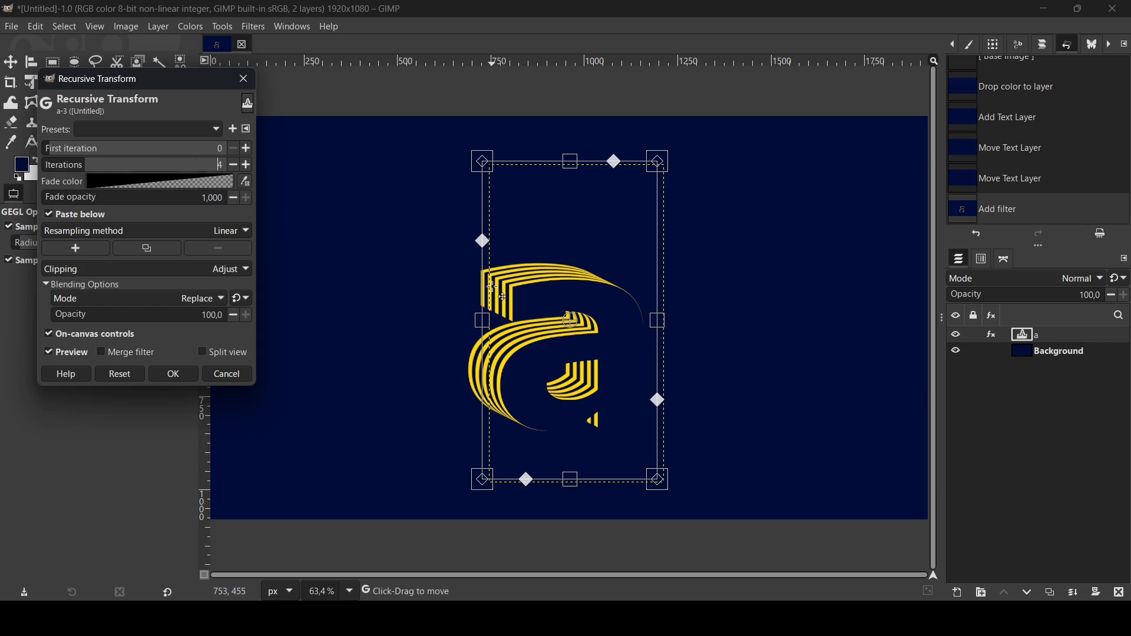
{"action": "left_click", "coordinate": [166, 375]}
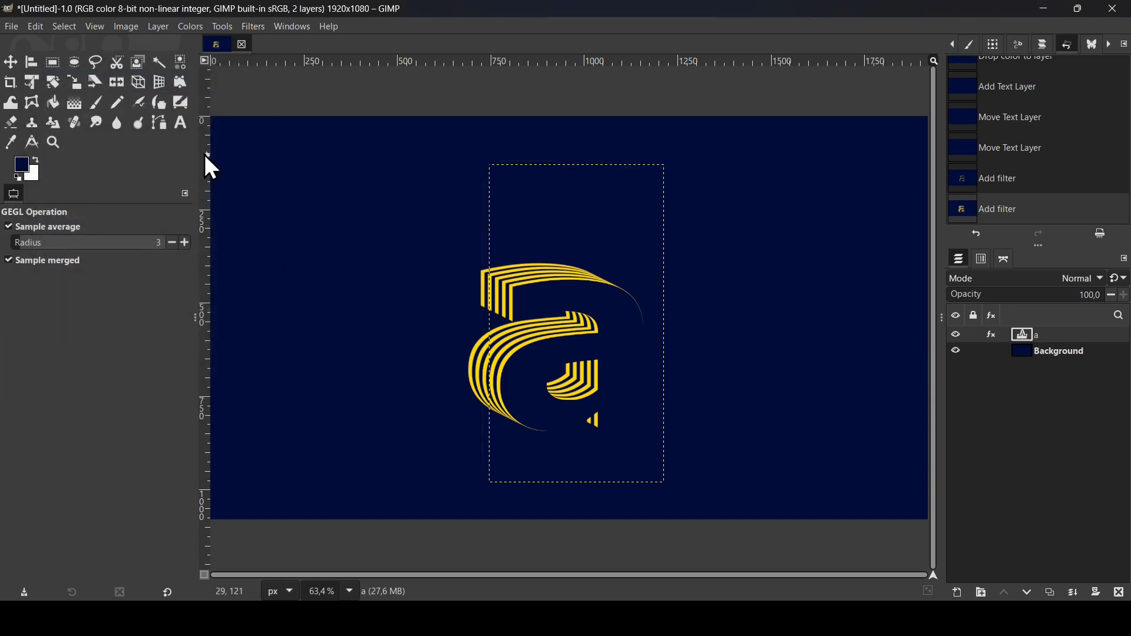
Step: Edit the text layer and replace its letter with 'A'
{"action": "left_click", "coordinate": [180, 123]}
{"action": "left_click", "coordinate": [525, 274]}
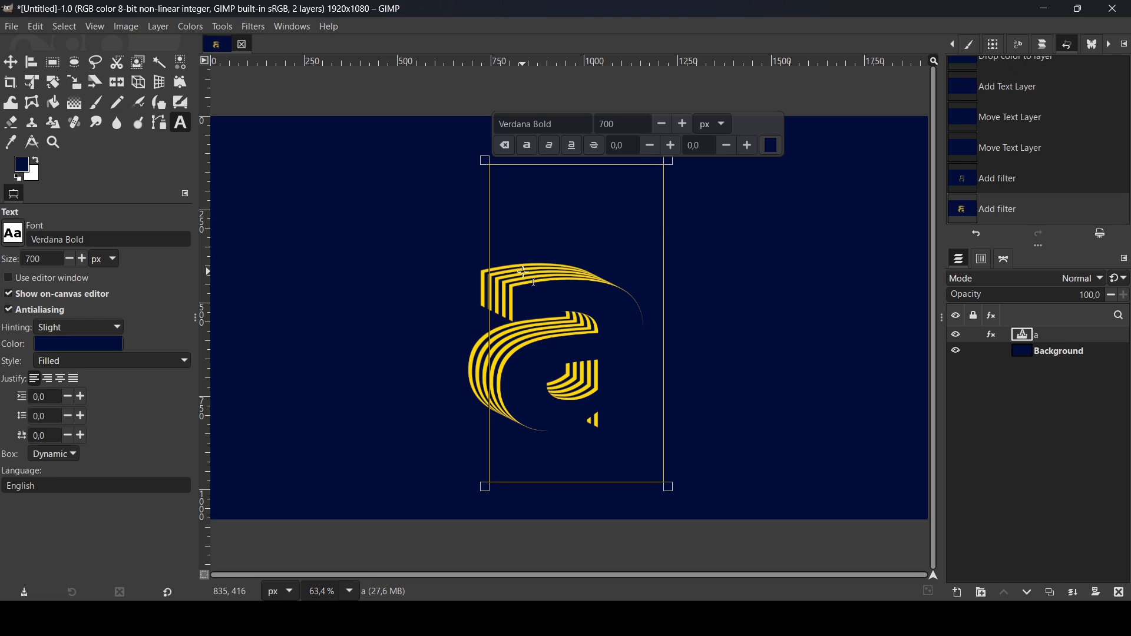
{"action": "type", "text": "A"}
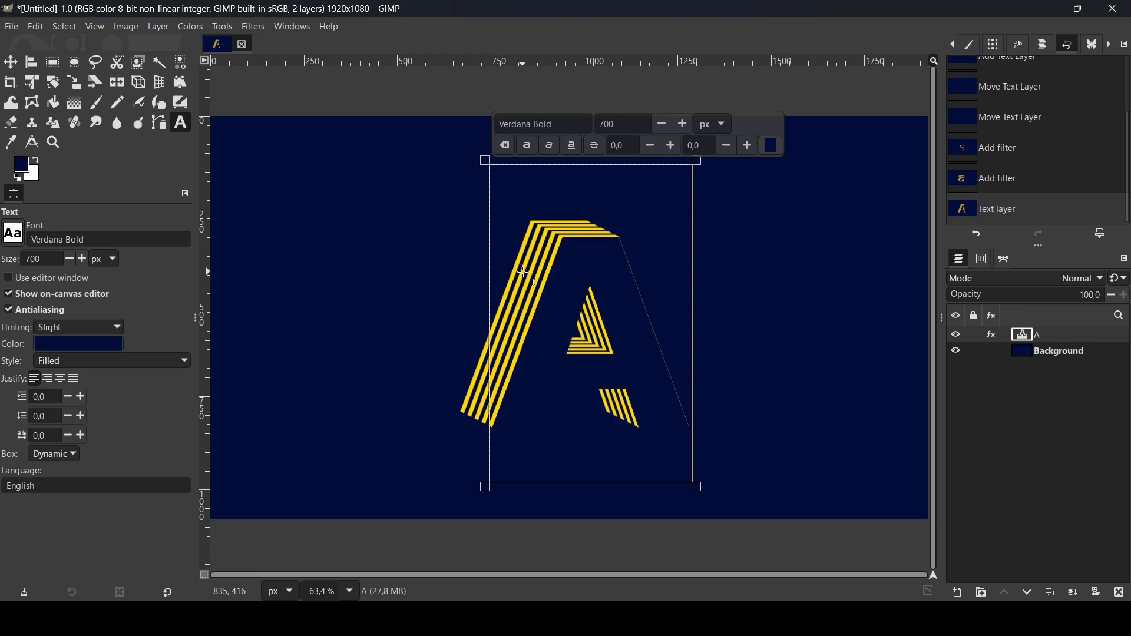
Step: Set the text font size to 500 px
{"action": "double_click", "coordinate": [637, 122]}
{"action": "type", "text": "50"}
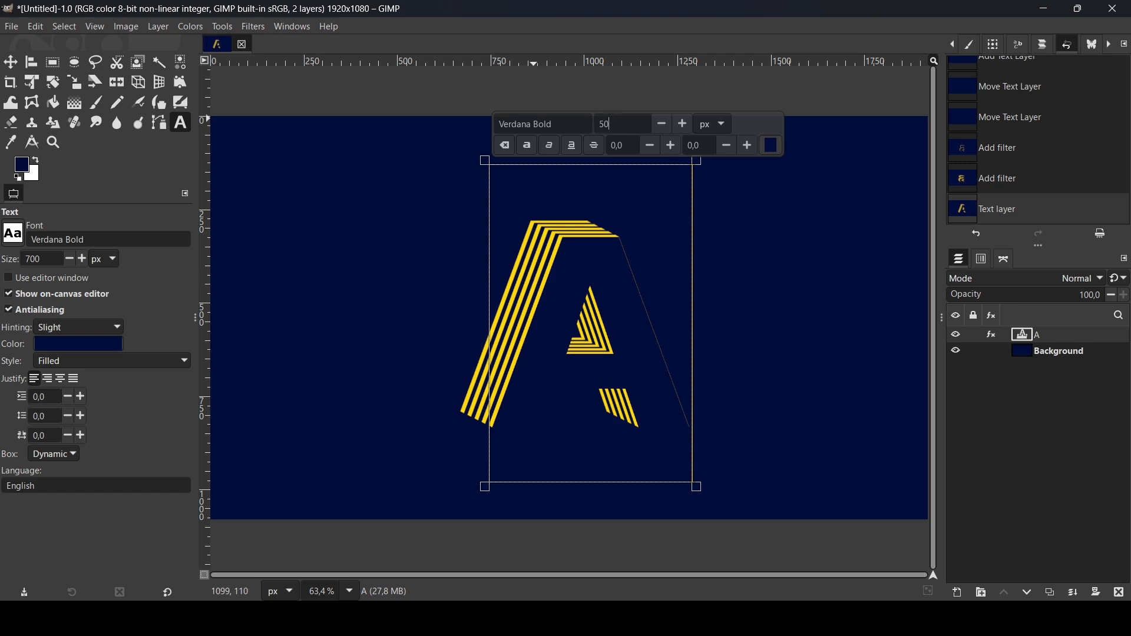
{"action": "key", "text": "Return"}
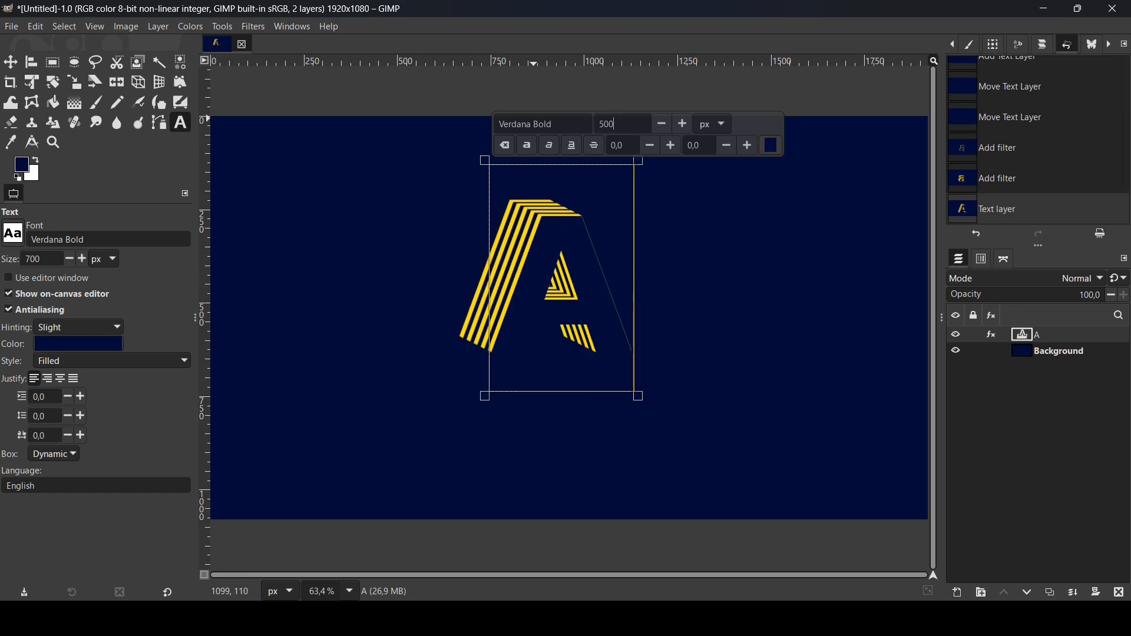
Step: Change the text font to Anton Regular
{"action": "triple_click", "coordinate": [567, 116]}
{"action": "type", "text": "anto"}
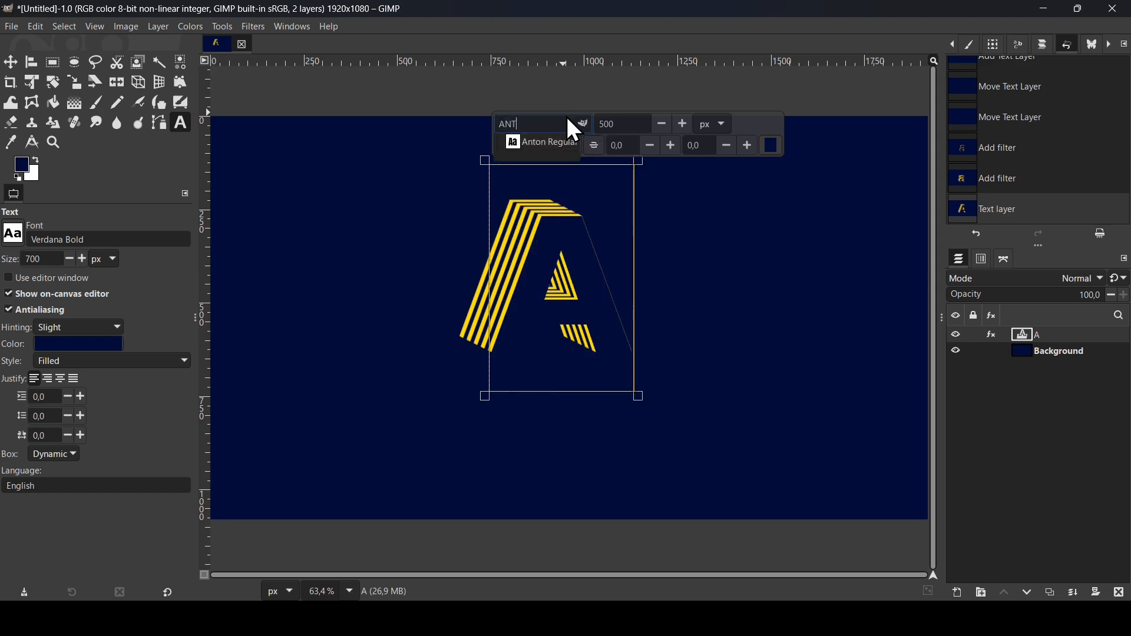
{"action": "left_click", "coordinate": [554, 141]}
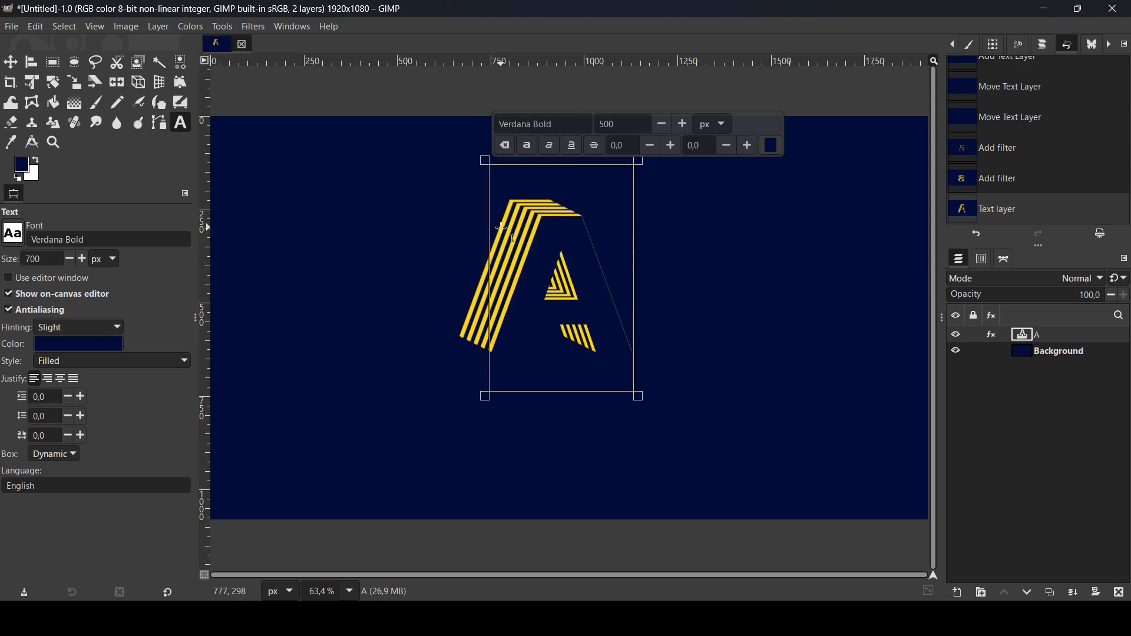
{"action": "left_click", "coordinate": [548, 130]}
{"action": "type", "text": "ANT"}
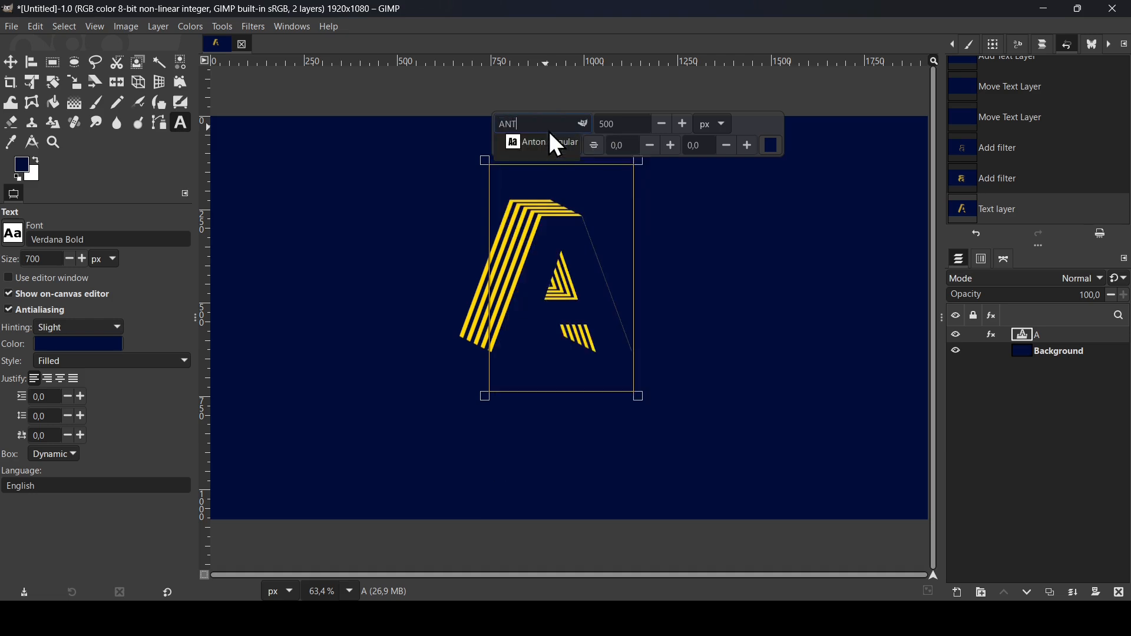
{"action": "left_click", "coordinate": [556, 145]}
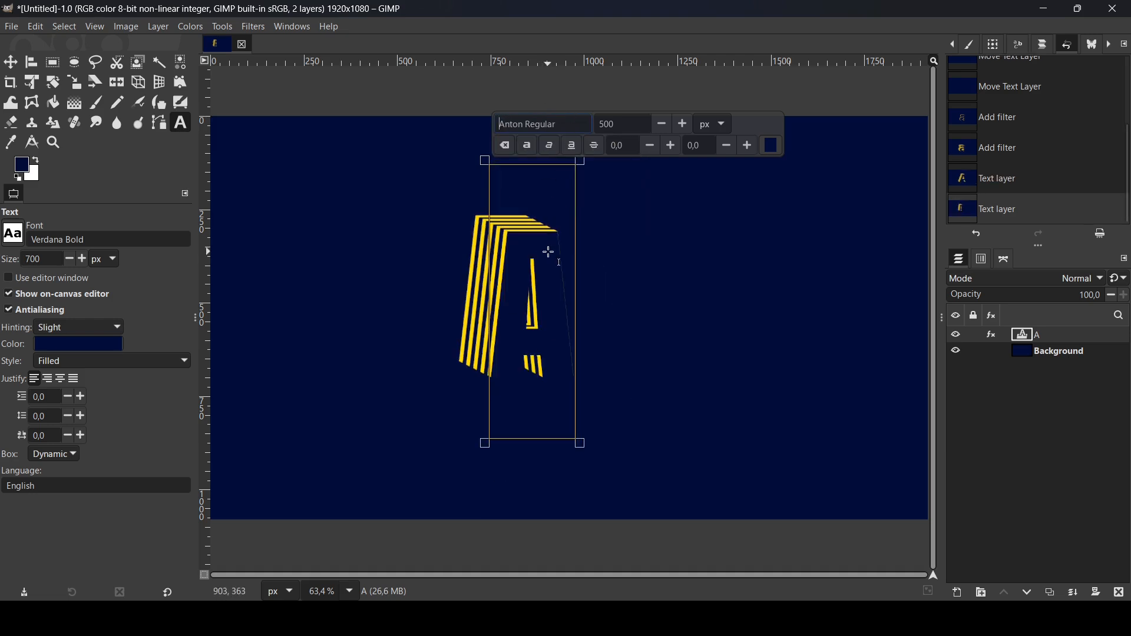
Step: Switch the text font back to Verdana Bold
{"action": "left_click", "coordinate": [544, 123]}
{"action": "type", "text": "VE"}
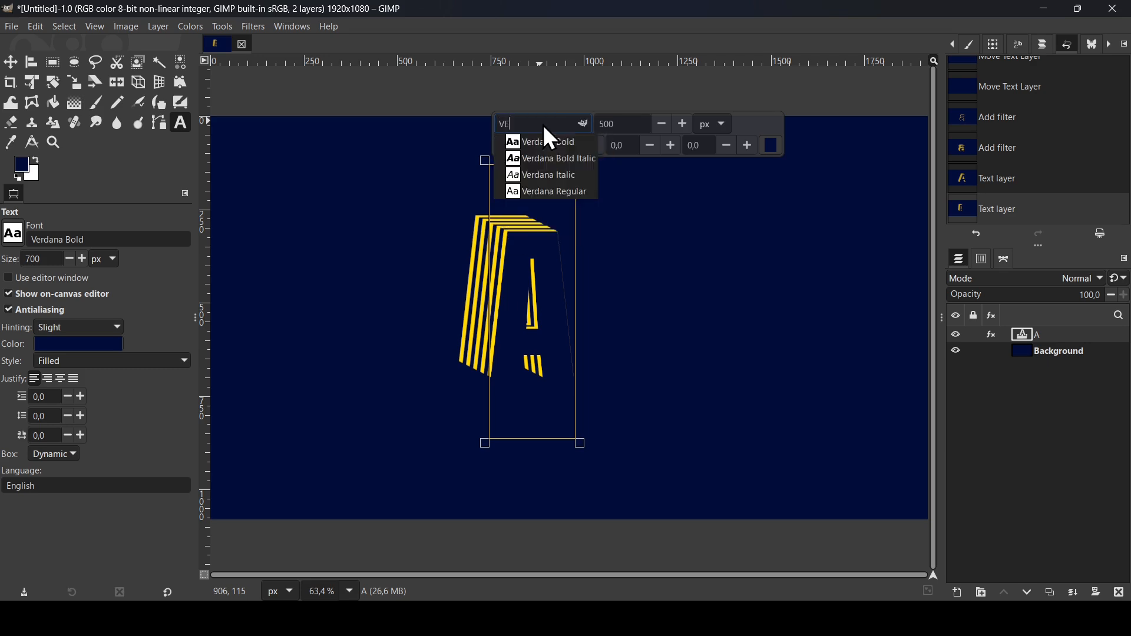
{"action": "type", "text": "RD"}
{"action": "left_click", "coordinate": [556, 142]}
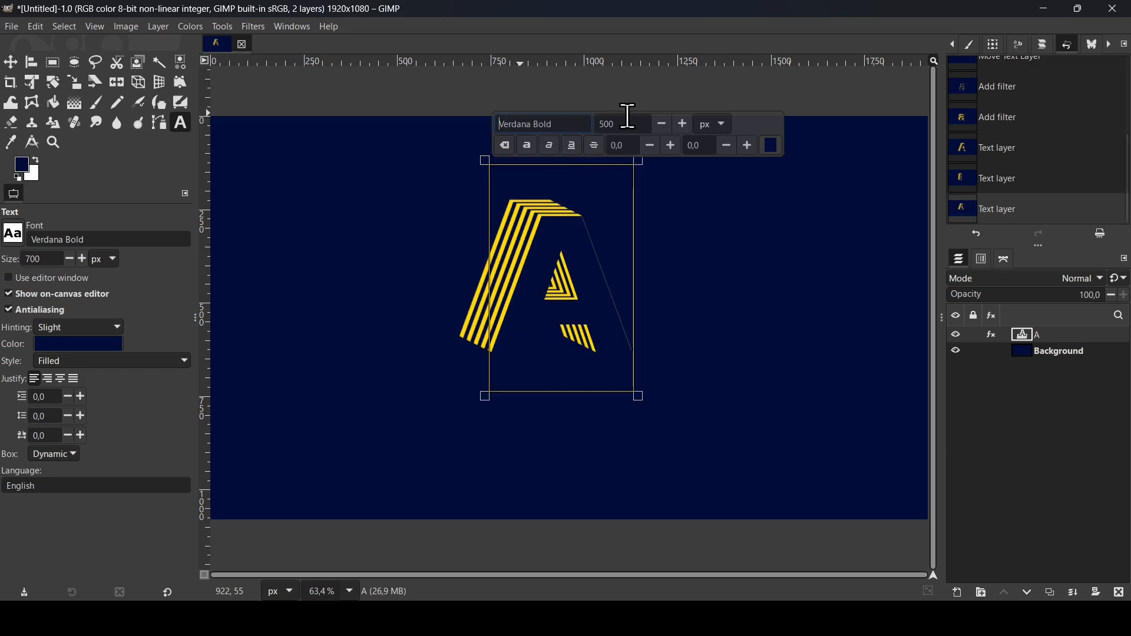
Step: Retype the text as 'GIMP' and move the layer to centre it on the canvas
{"action": "type", "text": "G"}
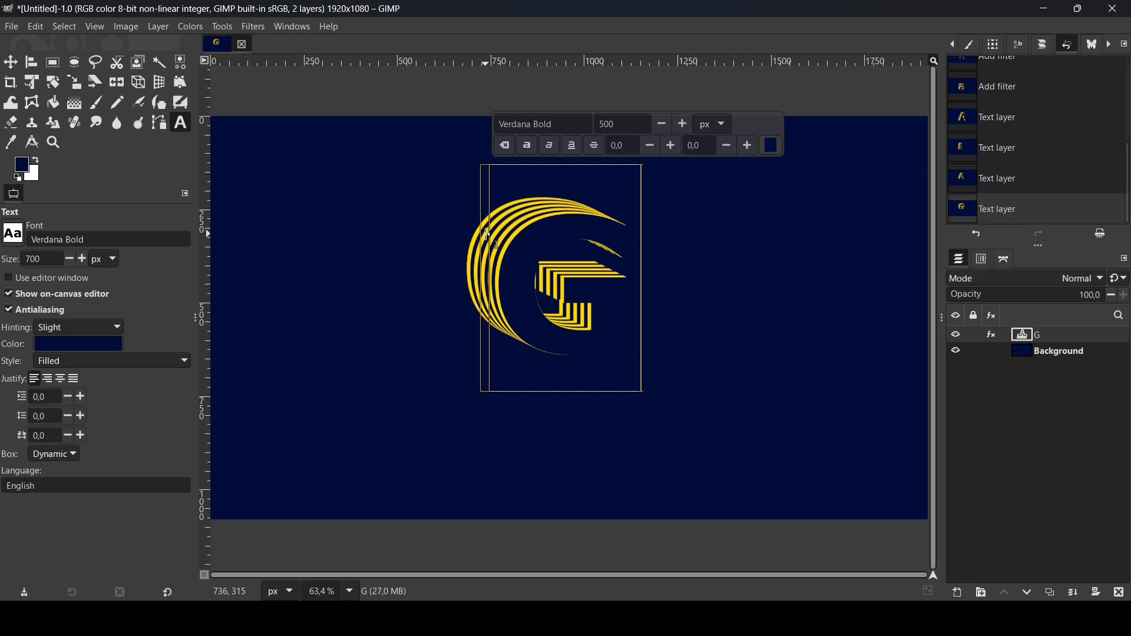
{"action": "type", "text": "IMP"}
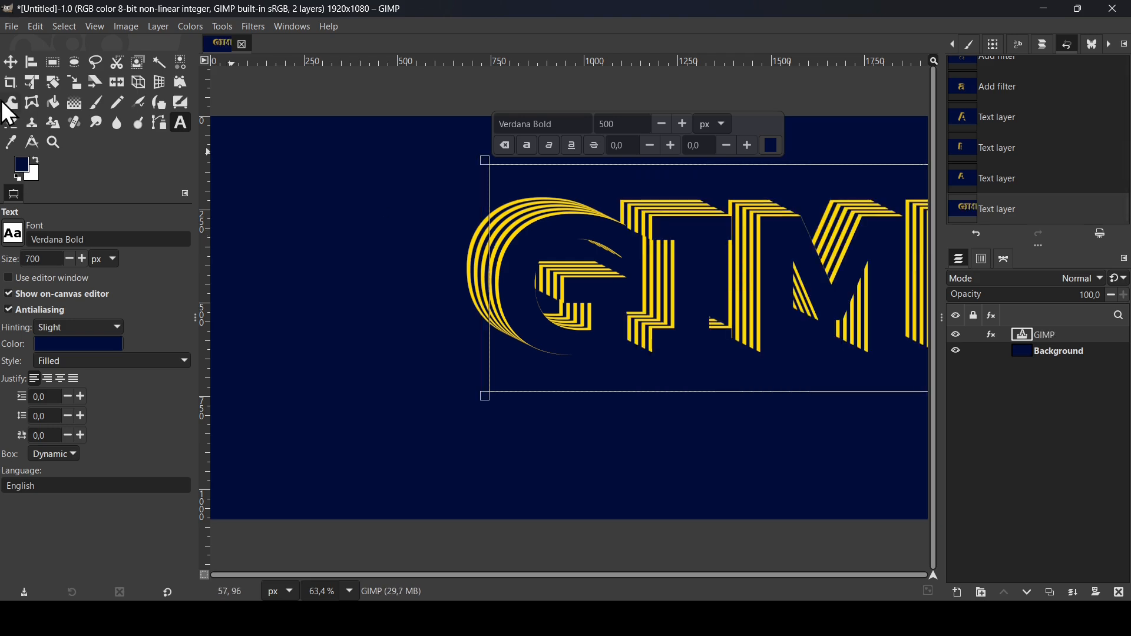
{"action": "left_click", "coordinate": [11, 62]}
{"action": "left_click_drag", "start_coordinate": [742, 266], "coordinate": [556, 296]}
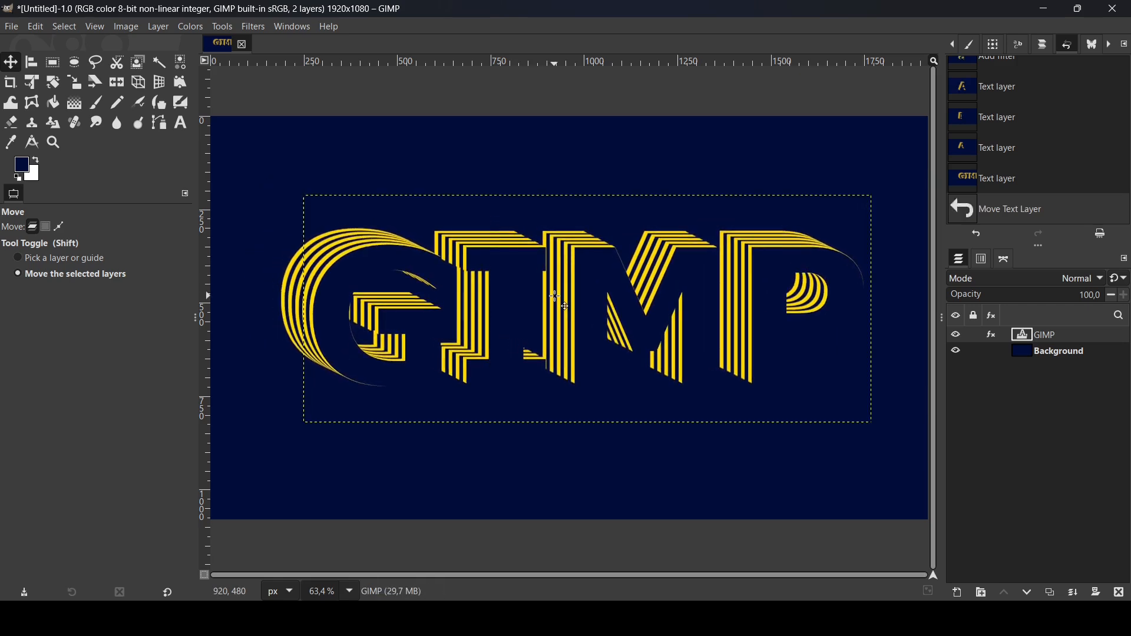
Step: Select all the text in the layer and replace it with 'A'
{"action": "left_click", "coordinate": [182, 124]}
{"action": "left_click", "coordinate": [698, 278]}
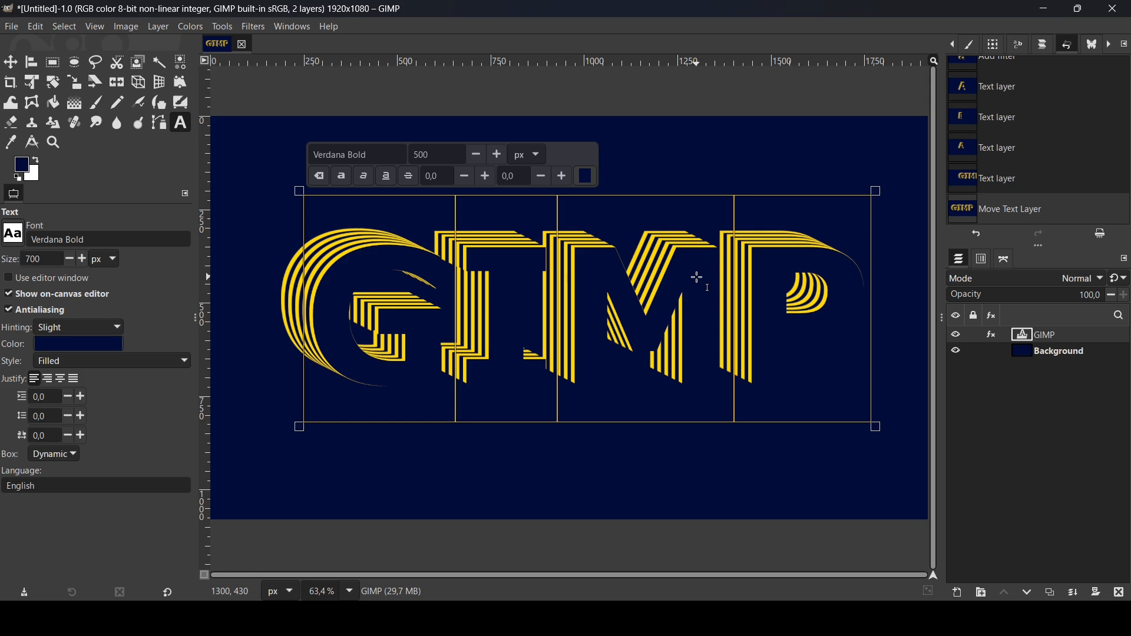
{"action": "key", "text": "ctrl+a"}
{"action": "type", "text": "A"}
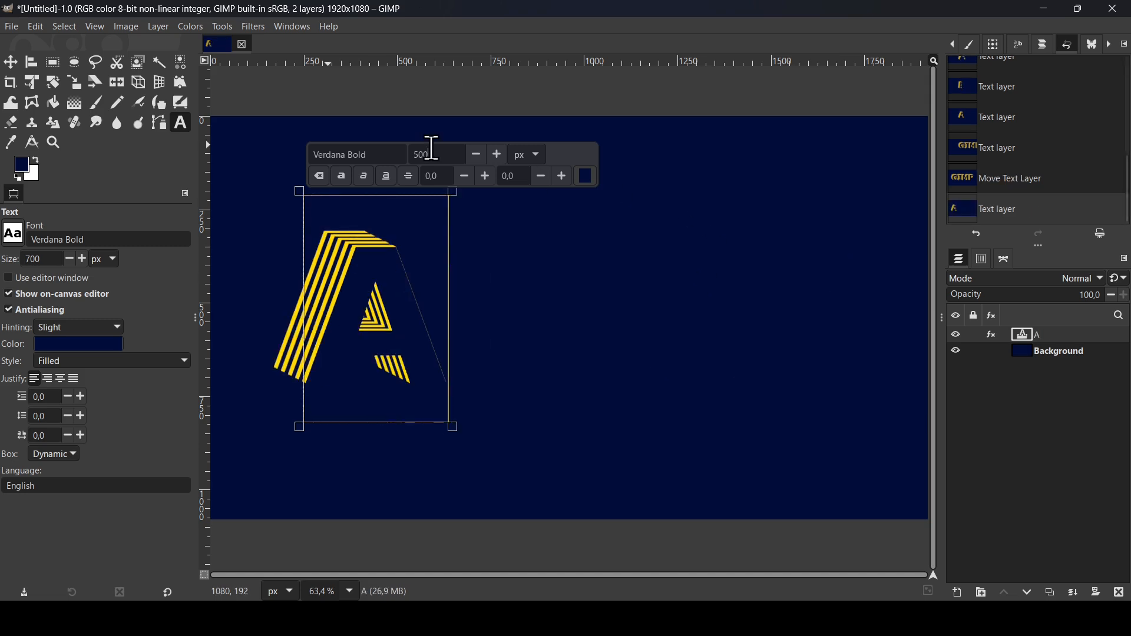
Step: Set the text font size to 700 px
{"action": "double_click", "coordinate": [432, 147]}
{"action": "type", "text": "700"}
{"action": "key", "text": "Return"}
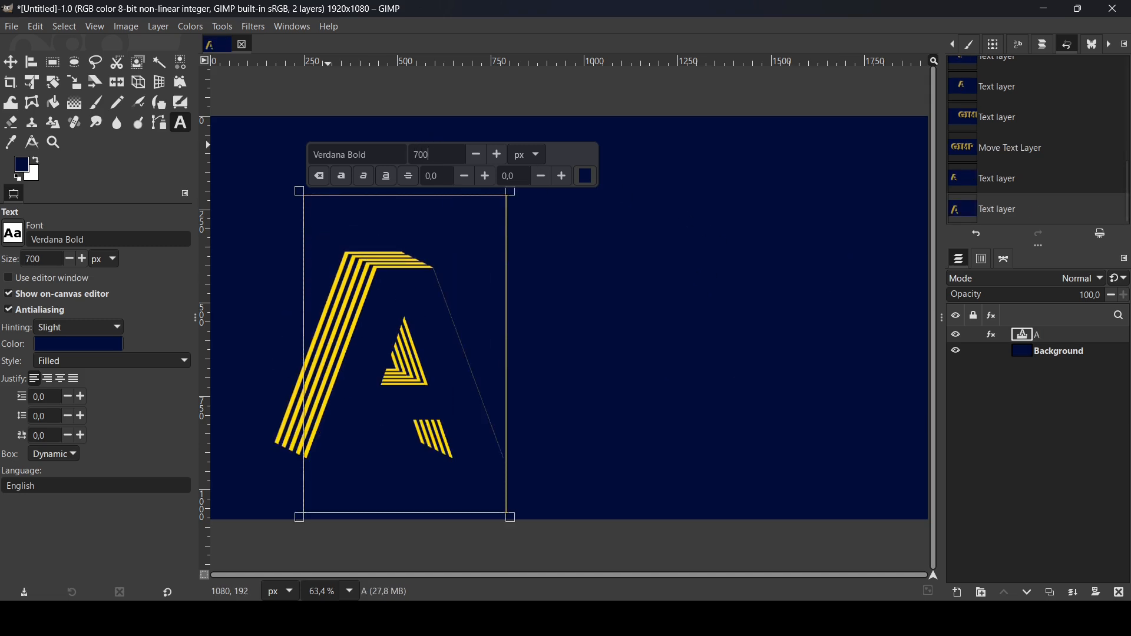
Step: Move the A text layer slightly up and to the left on the canvas
{"action": "left_click", "coordinate": [10, 62]}
{"action": "left_click_drag", "start_coordinate": [402, 396], "coordinate": [376, 346]}
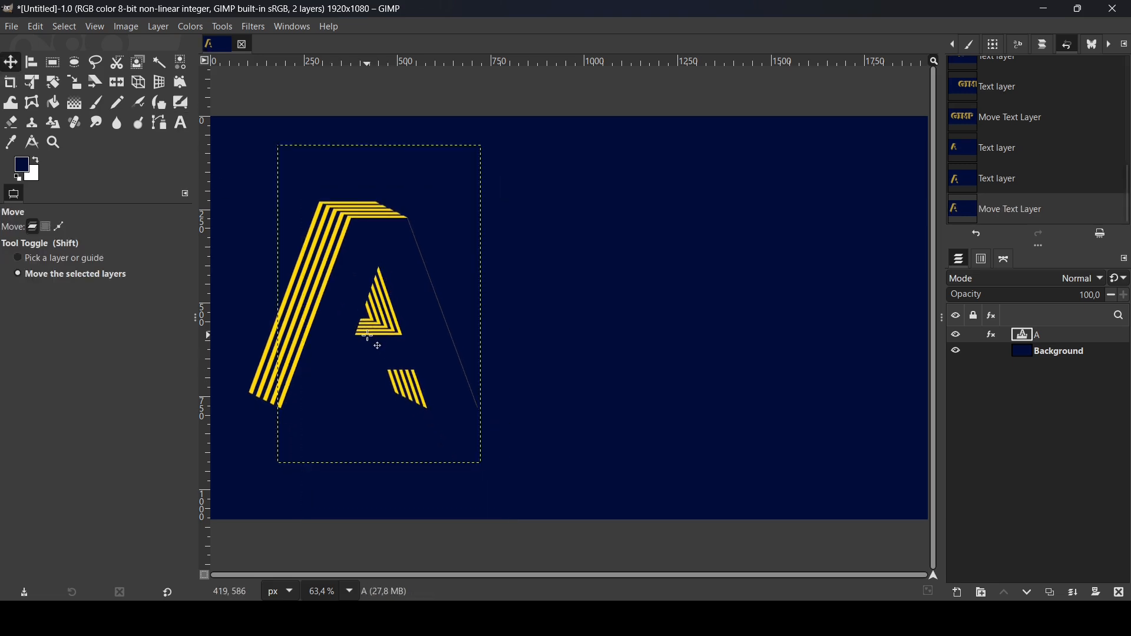
Step: Duplicate the A layer and move the copy to the right half of the canvas
{"action": "left_click", "coordinate": [1051, 593]}
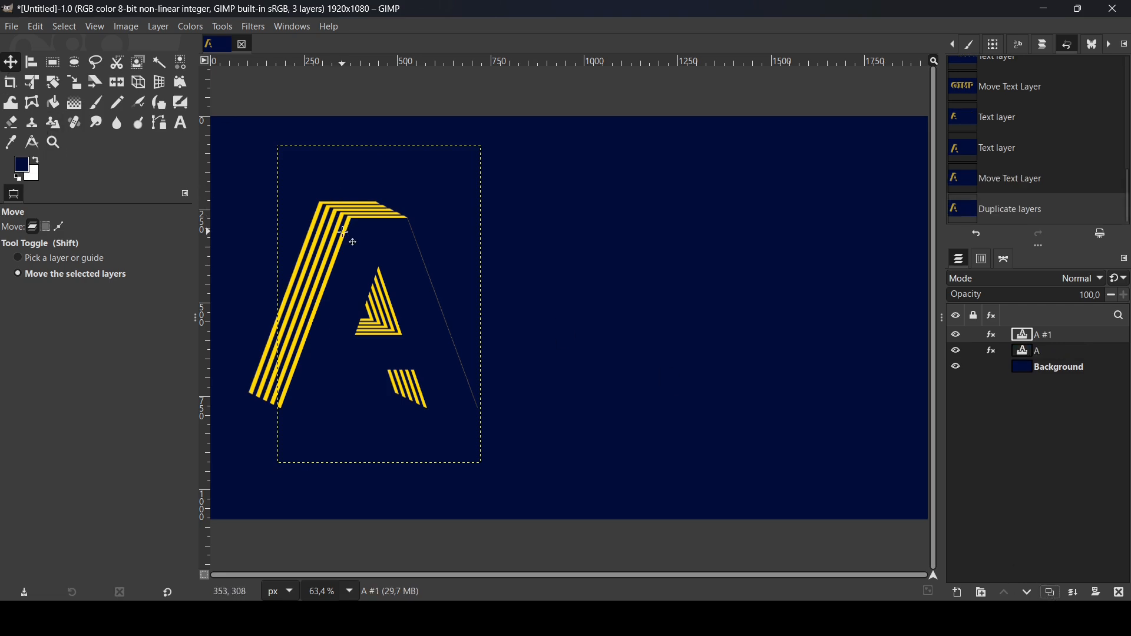
{"action": "left_click_drag", "start_coordinate": [344, 232], "coordinate": [708, 242]}
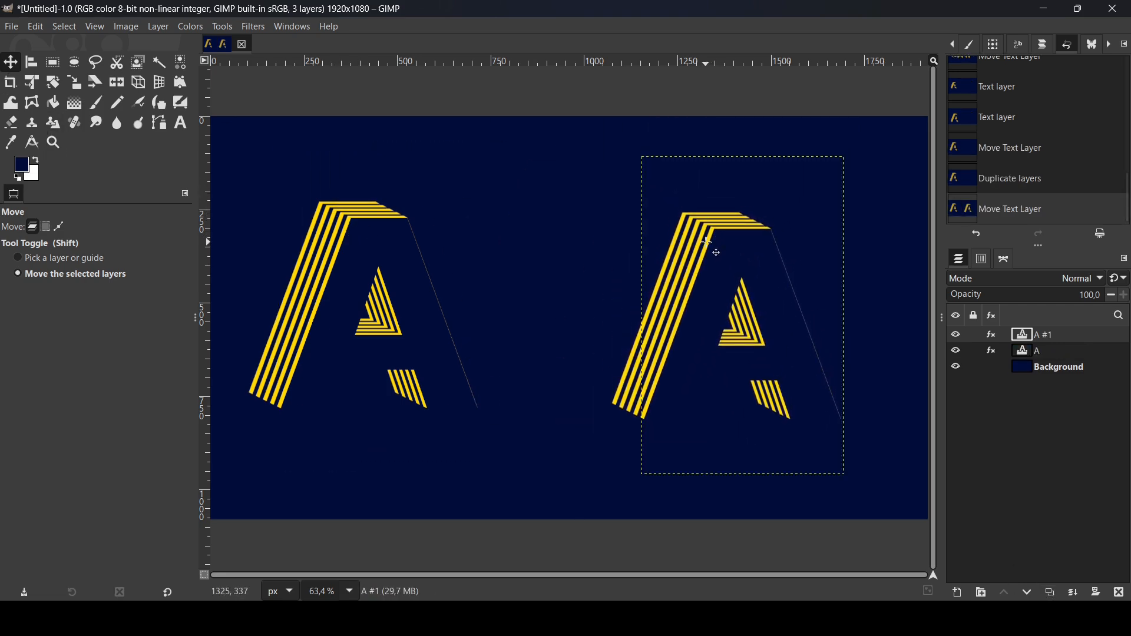
Step: Select the copied layer's text and change its colour to white
{"action": "left_click", "coordinate": [179, 124]}
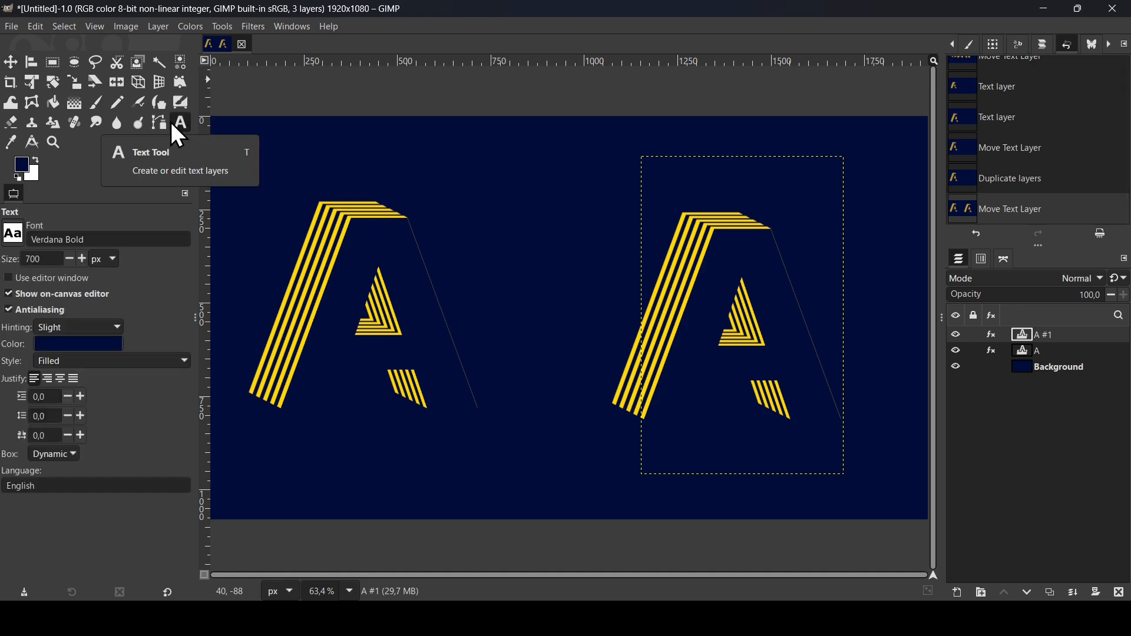
{"action": "left_click", "coordinate": [744, 229]}
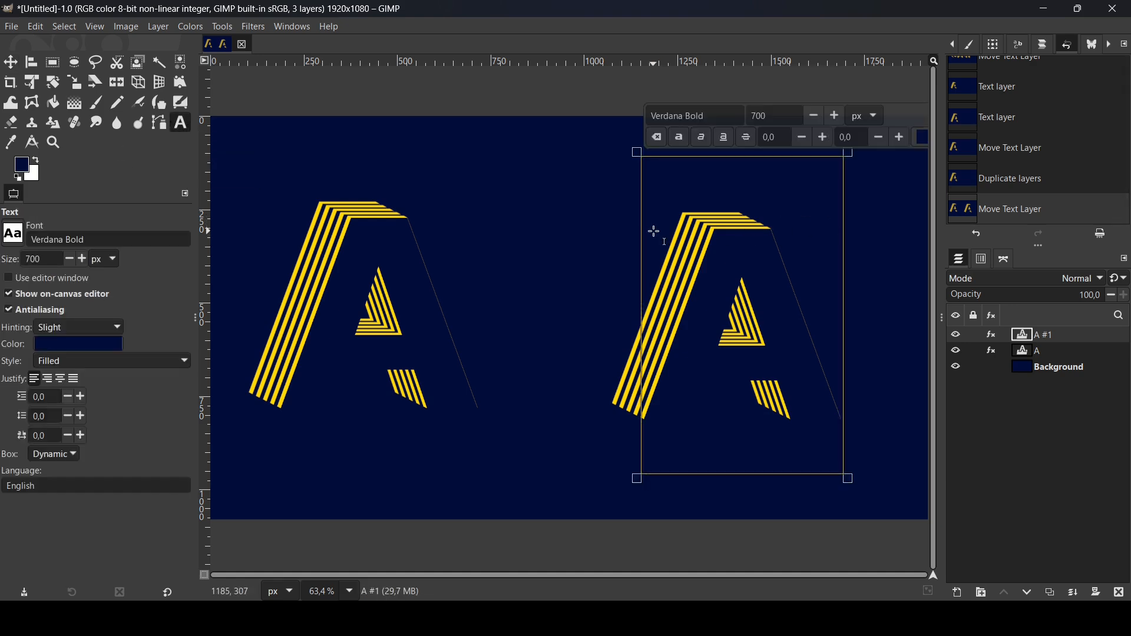
{"action": "left_click", "coordinate": [921, 138]}
{"action": "left_click_drag", "start_coordinate": [497, 268], "coordinate": [391, 220]}
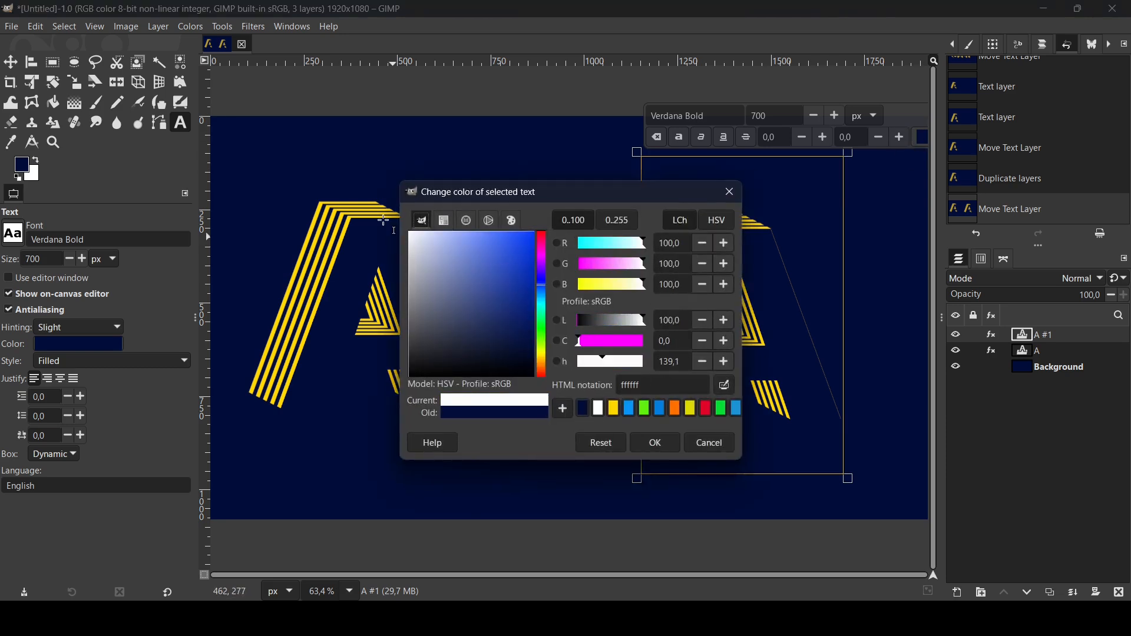
{"action": "left_click", "coordinate": [660, 441]}
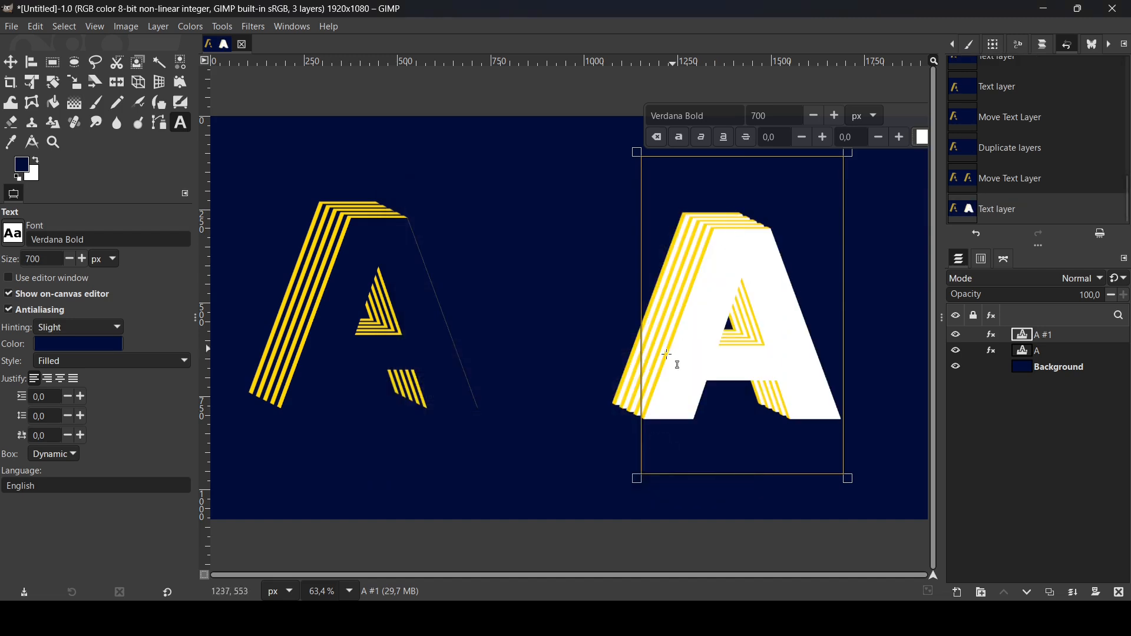
Step: Set the selected text's colour back to navy 000d39
{"action": "left_click", "coordinate": [921, 138]}
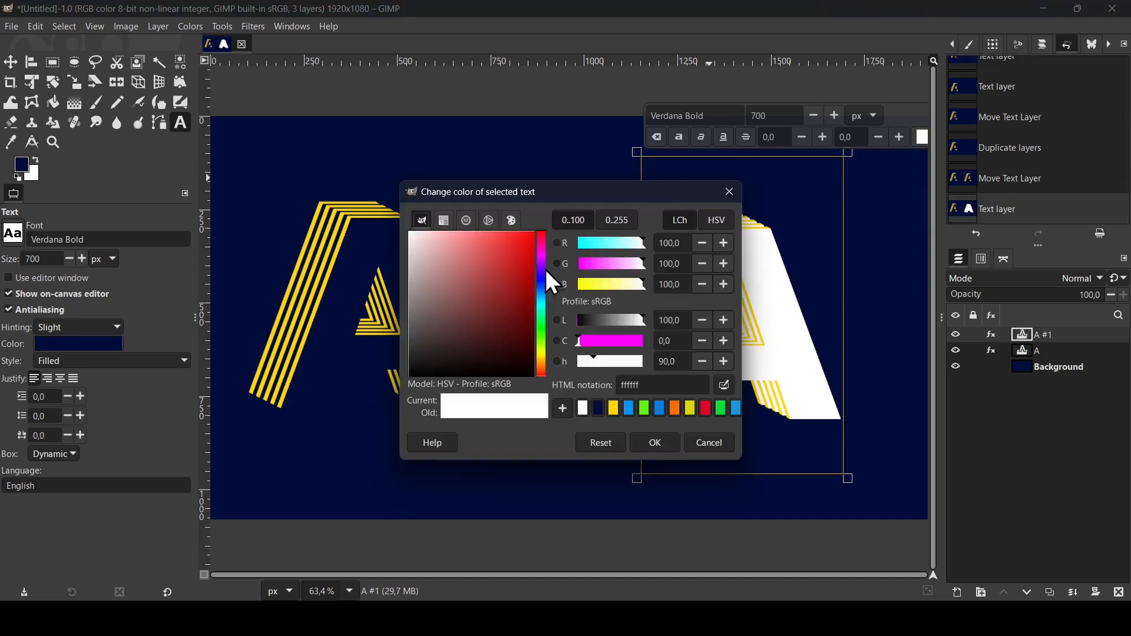
{"action": "left_click", "coordinate": [600, 408]}
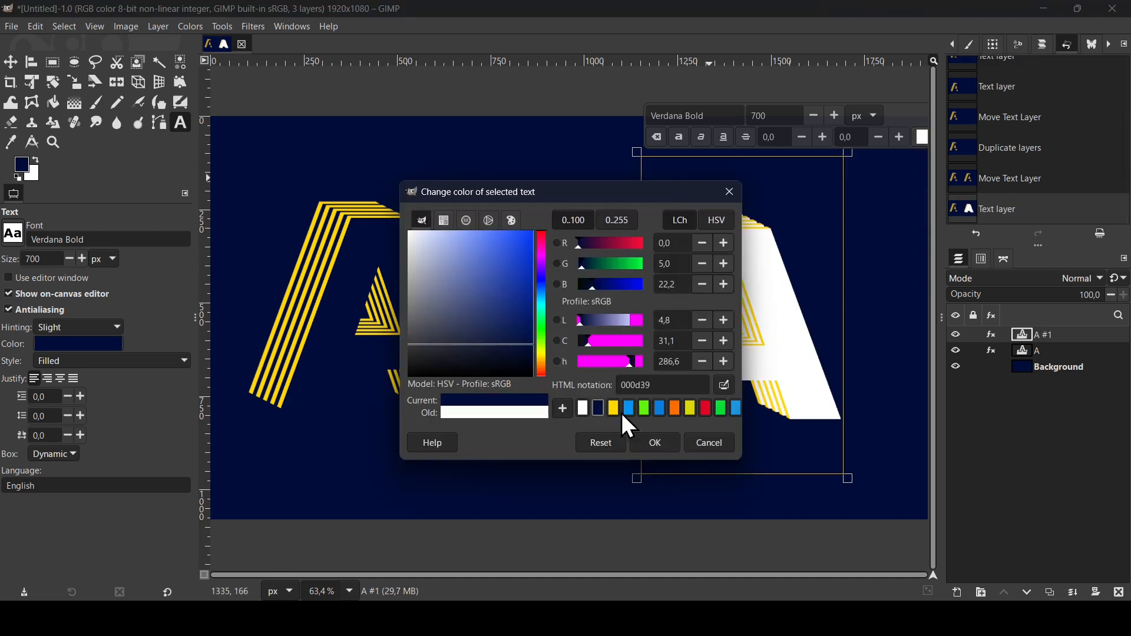
{"action": "left_click", "coordinate": [651, 443]}
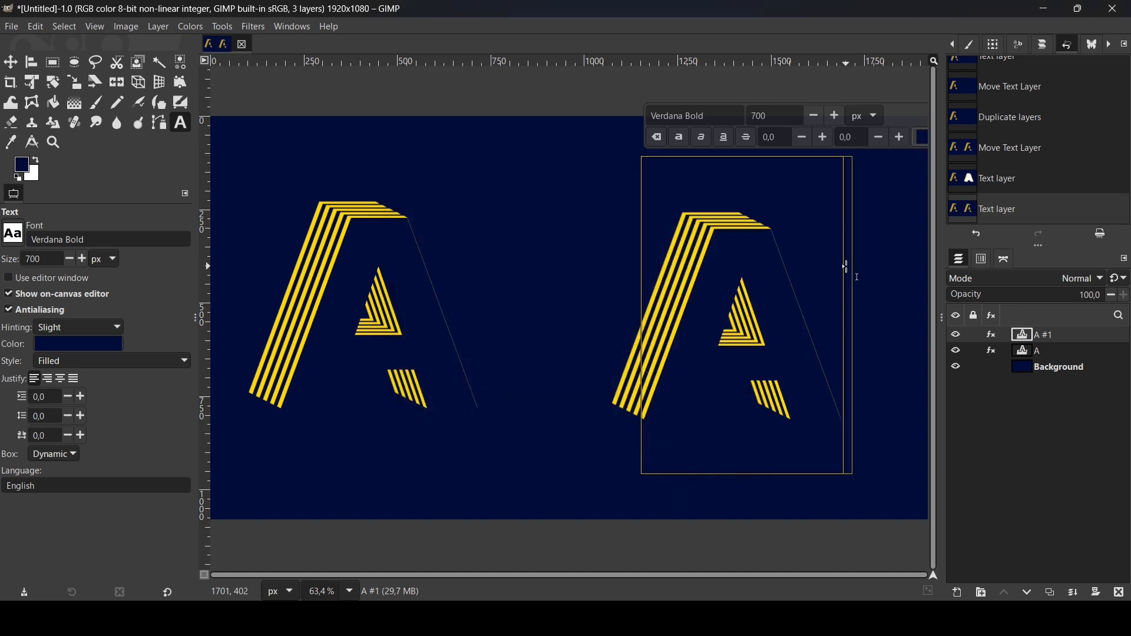
Step: Replace the copied layer's text with 'N'
{"action": "type", "text": "N"}
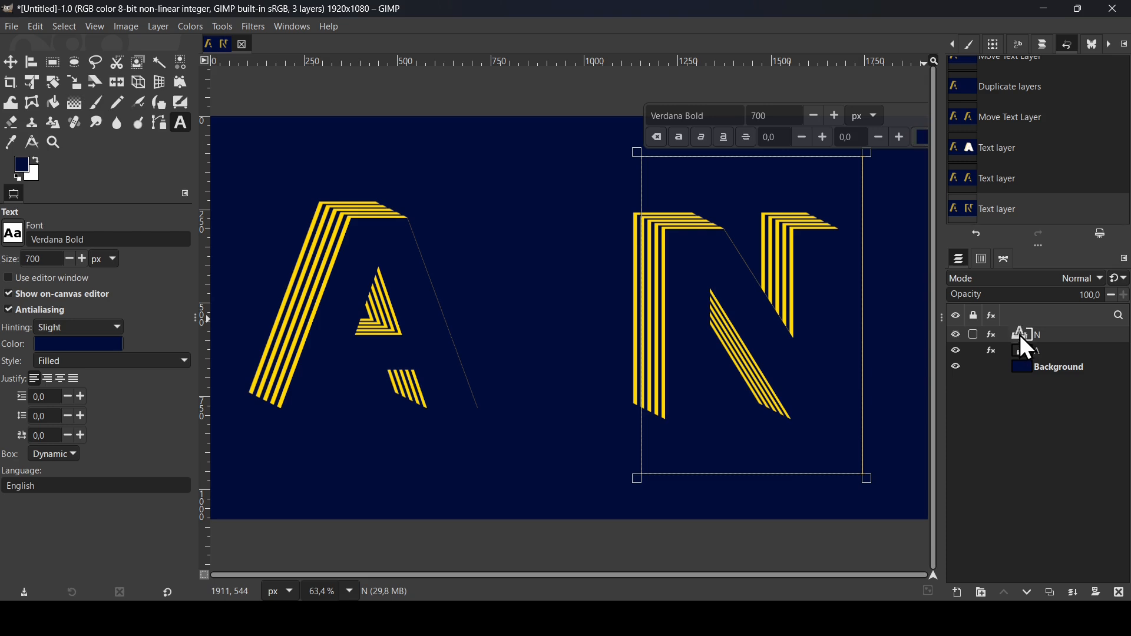
{"action": "left_click", "coordinate": [954, 334]}
{"action": "left_click", "coordinate": [954, 334]}
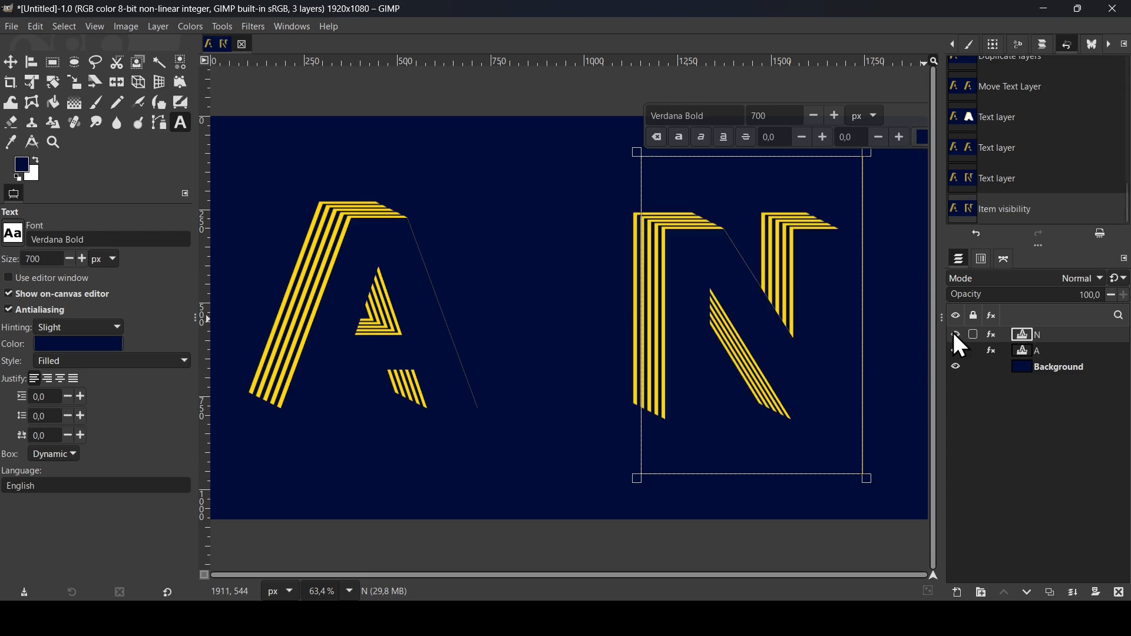
Step: Apply Hue-Saturation to the N layer, shifting the yellow hue by 124.4 to turn it cyan, then select the Background layer
{"action": "left_click", "coordinate": [194, 26]}
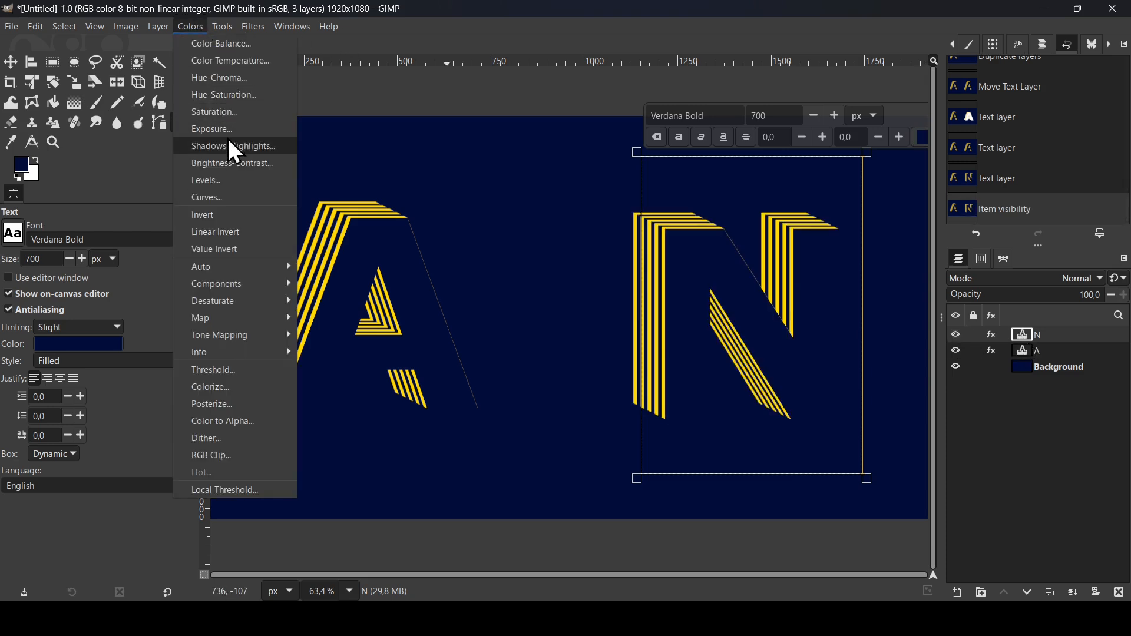
{"action": "left_click", "coordinate": [232, 96]}
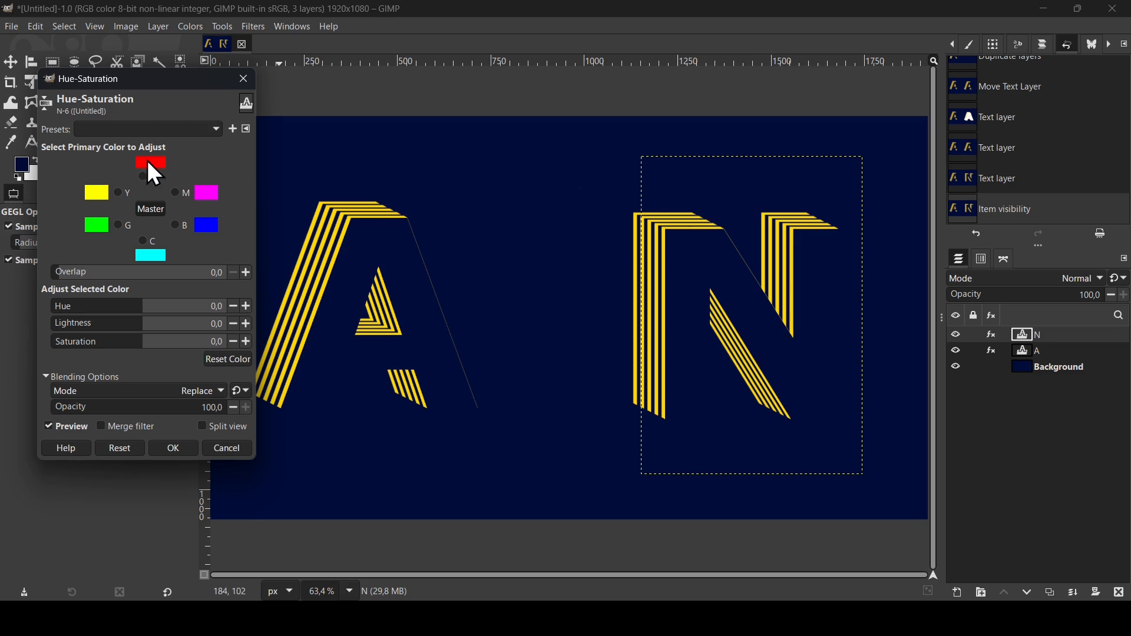
{"action": "left_click", "coordinate": [116, 193]}
{"action": "left_click_drag", "start_coordinate": [172, 316], "coordinate": [200, 325]}
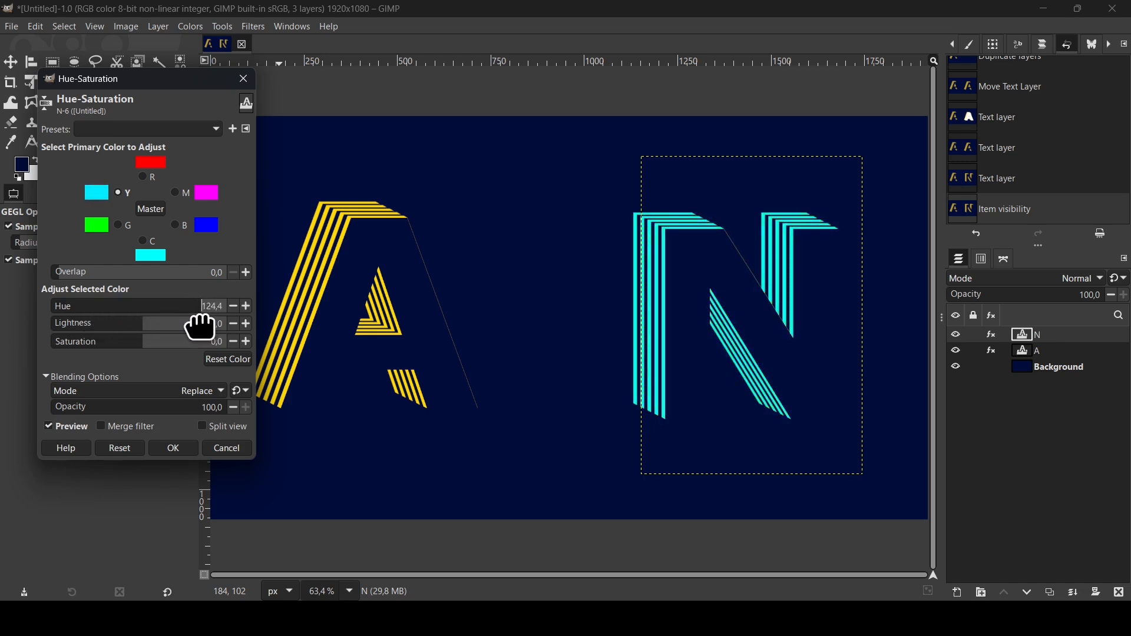
{"action": "left_click", "coordinate": [179, 447]}
{"action": "left_click", "coordinate": [1039, 367]}
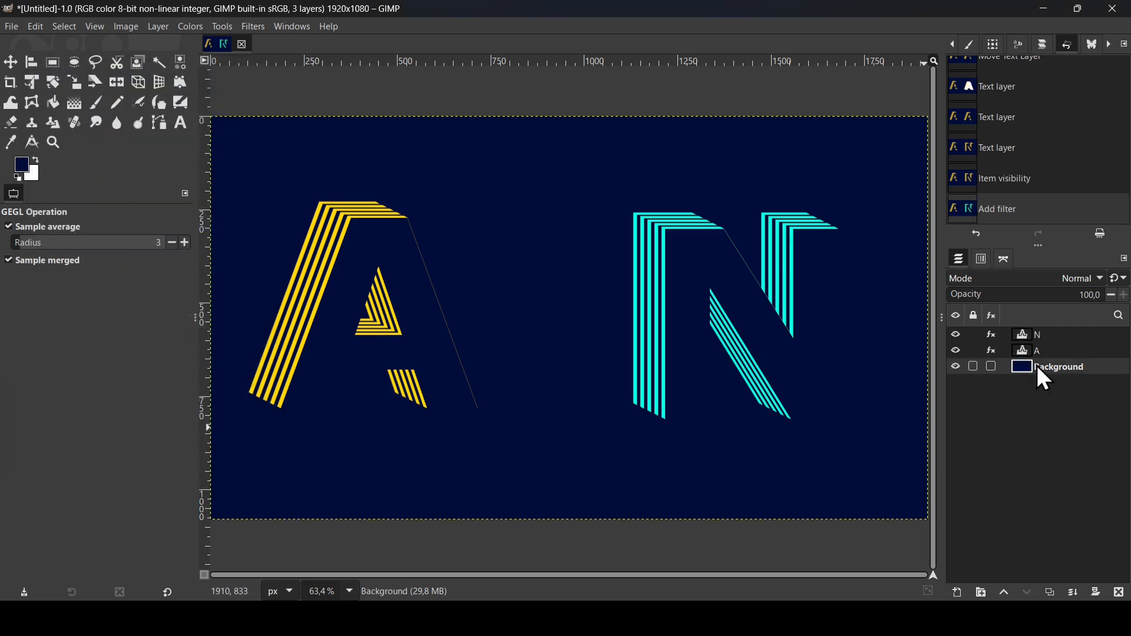